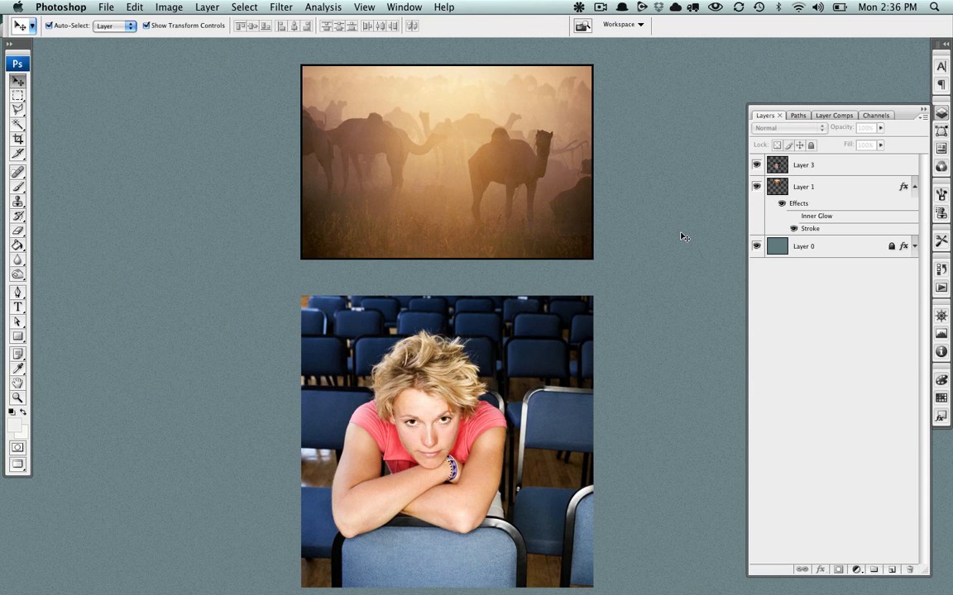
Open the Stroke effect settings of the camel photo's layer.
{"action": "left_click", "coordinate": [474, 221]}
{"action": "left_click_drag", "start_coordinate": [469, 218], "coordinate": [469, 341]}
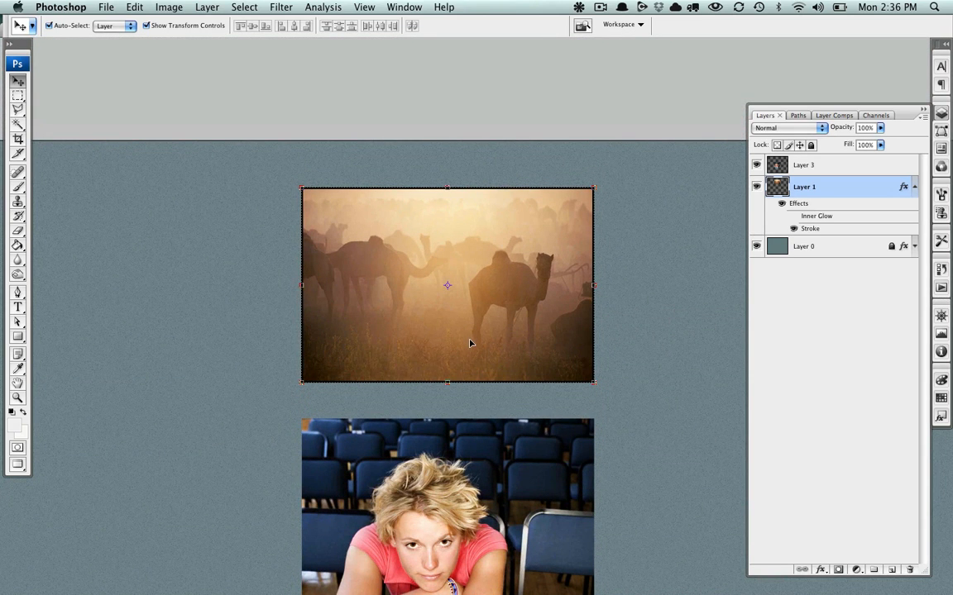
{"action": "left_click", "coordinate": [700, 318]}
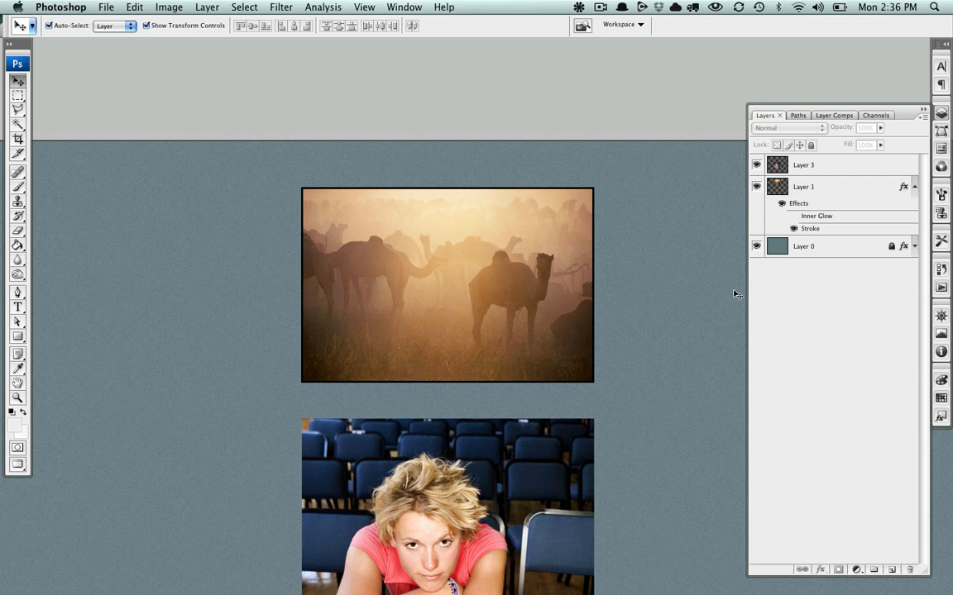
{"action": "double_click", "coordinate": [805, 230]}
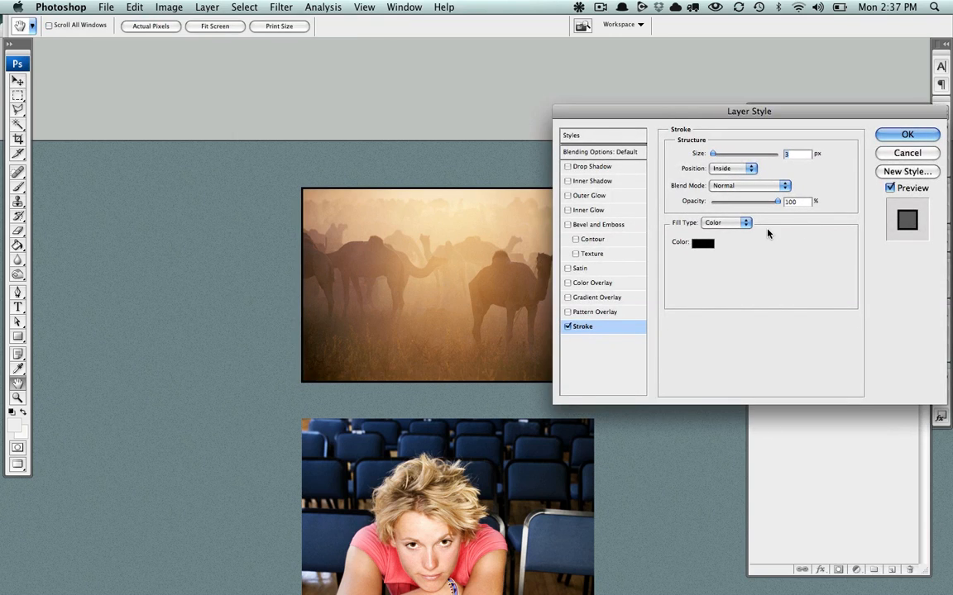
Lower the opacity of the camel photo's stroke to 10%.
{"action": "double_click", "coordinate": [793, 204]}
{"action": "left_click_drag", "start_coordinate": [490, 228], "coordinate": [402, 202]}
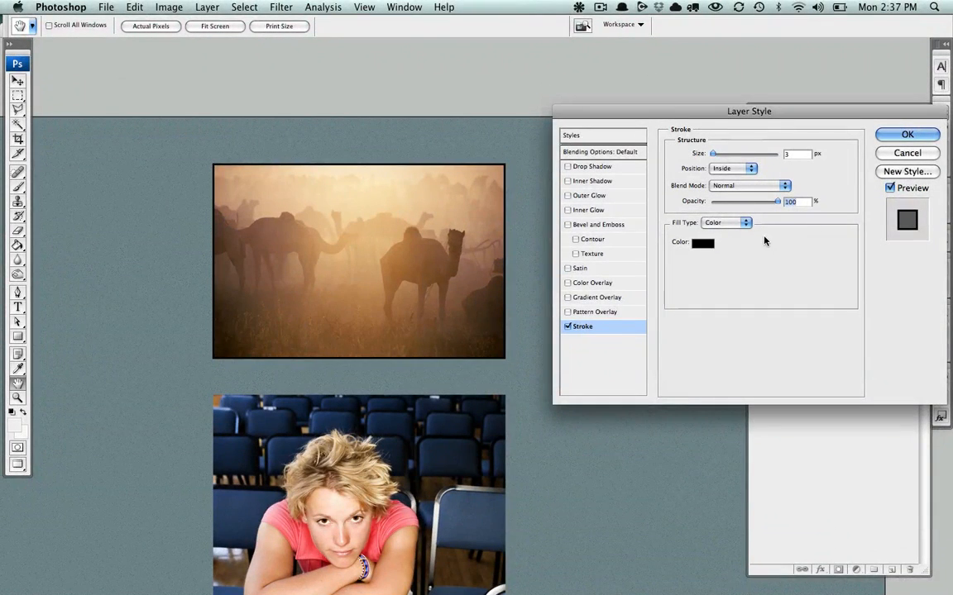
{"action": "type", "text": "90"}
{"action": "key", "text": "shift+Down"}
{"action": "key", "text": "shift+Down"}
{"action": "key", "text": "shift+Down"}
{"action": "key", "text": "shift+Down"}
{"action": "key", "text": "shift+Down"}
{"action": "key", "text": "shift+Down"}
{"action": "key", "text": "shift+Down"}
{"action": "key", "text": "shift+Down"}
{"action": "key", "text": "shift+Down"}
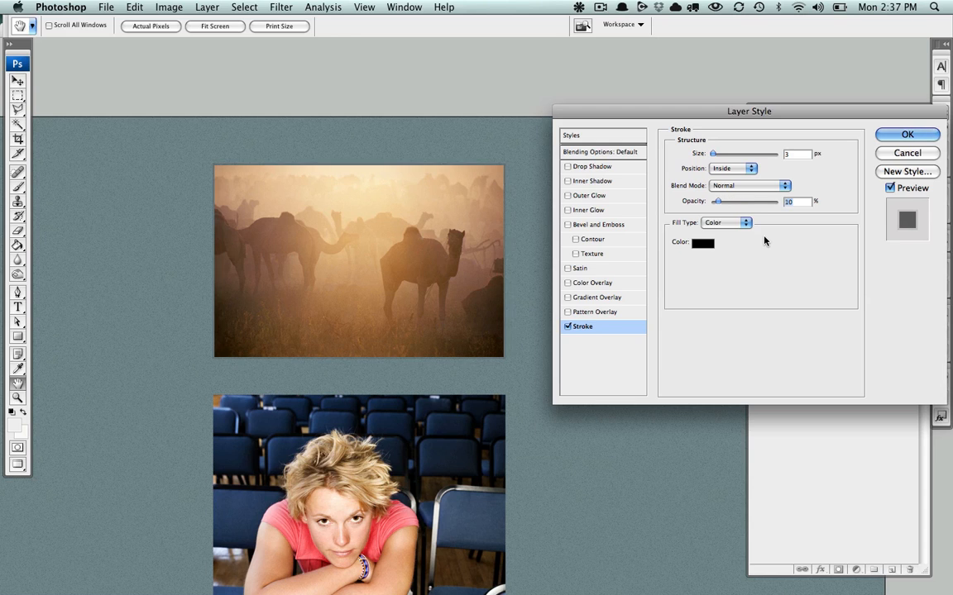
Try stroke opacities of 50% and 40% on the camel photo's border.
{"action": "key", "text": "shift+Up"}
{"action": "key", "text": "shift+Up"}
{"action": "key", "text": "shift+Up"}
{"action": "key", "text": "shift+Up"}
{"action": "key", "text": "shift+Up"}
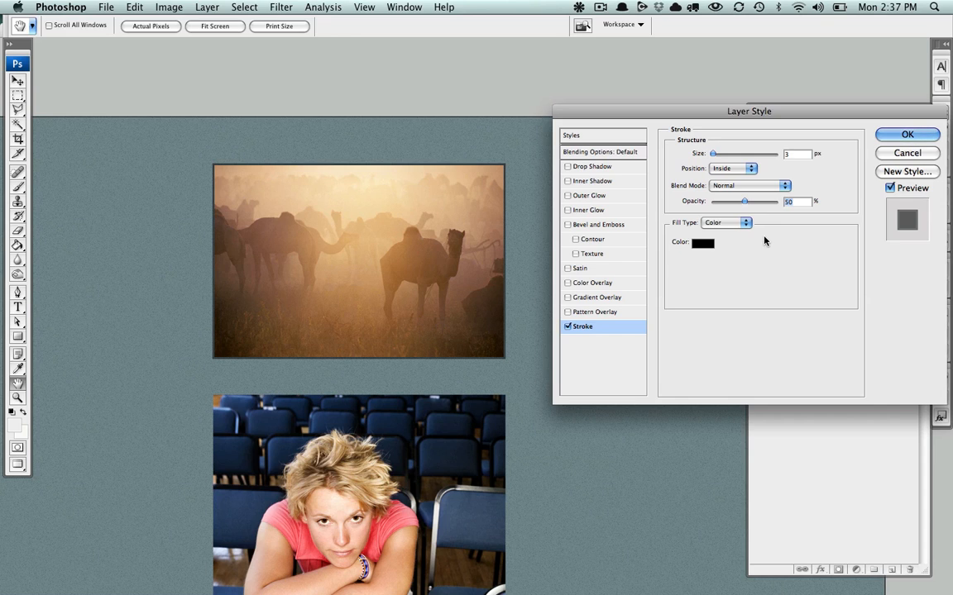
{"action": "key", "text": "shift+Down"}
{"action": "key", "text": "shift+Down"}
{"action": "key", "text": "shift+Down"}
{"action": "key", "text": "shift+Down"}
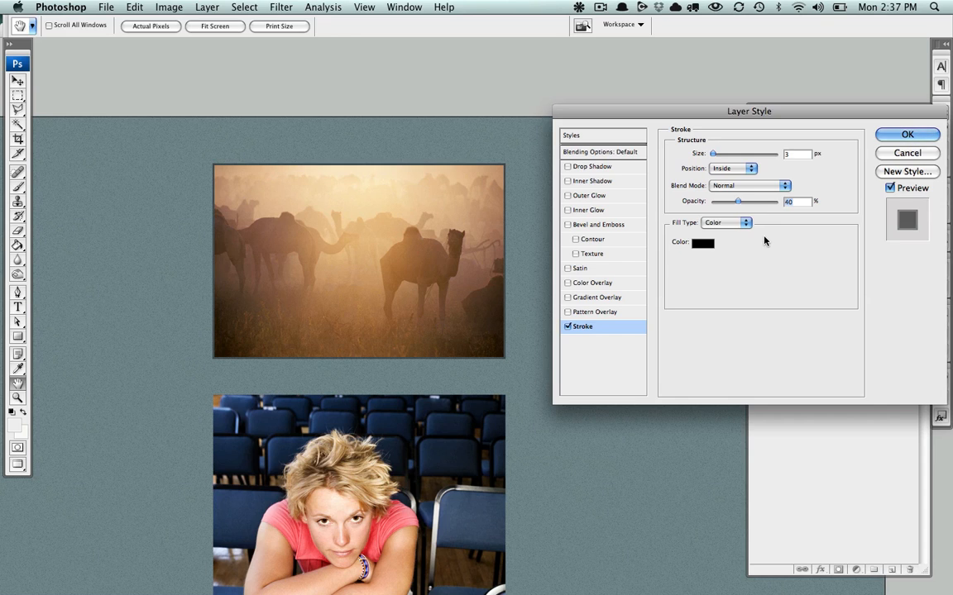
Raise the stroke opacity back to 100%.
{"action": "key", "text": "shift+Up"}
{"action": "key", "text": "shift+Up"}
{"action": "key", "text": "shift+Up"}
{"action": "key", "text": "shift+Up"}
{"action": "key", "text": "shift+Up"}
{"action": "key", "text": "shift+Up"}
{"action": "key", "text": "shift+Up"}
{"action": "key", "text": "shift+Up"}
{"action": "key", "text": "shift+Up"}
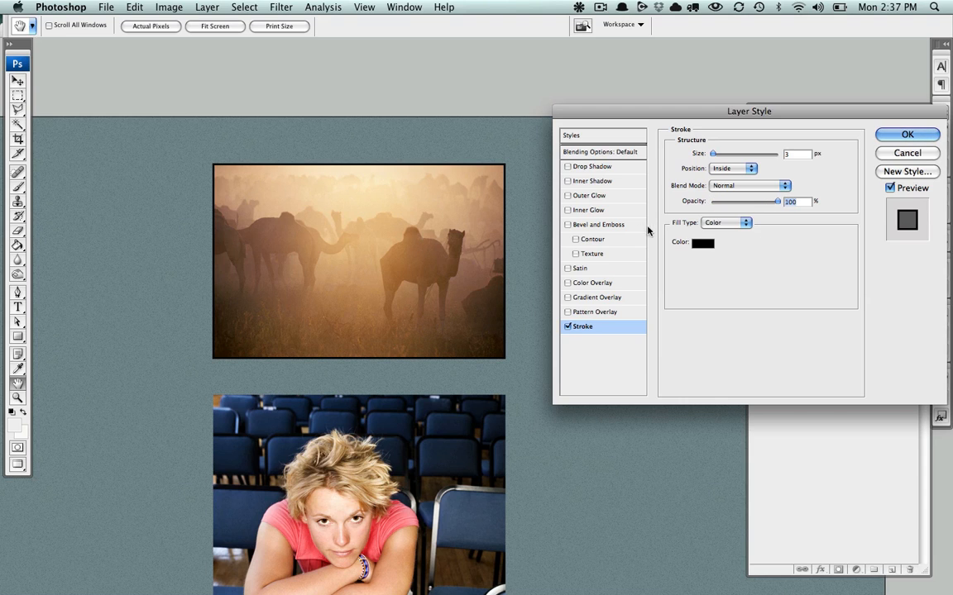
Turn off the Stroke effect on the camel photo and enable Inner Glow instead, leaving Inner Shadow off.
{"action": "left_click", "coordinate": [568, 330]}
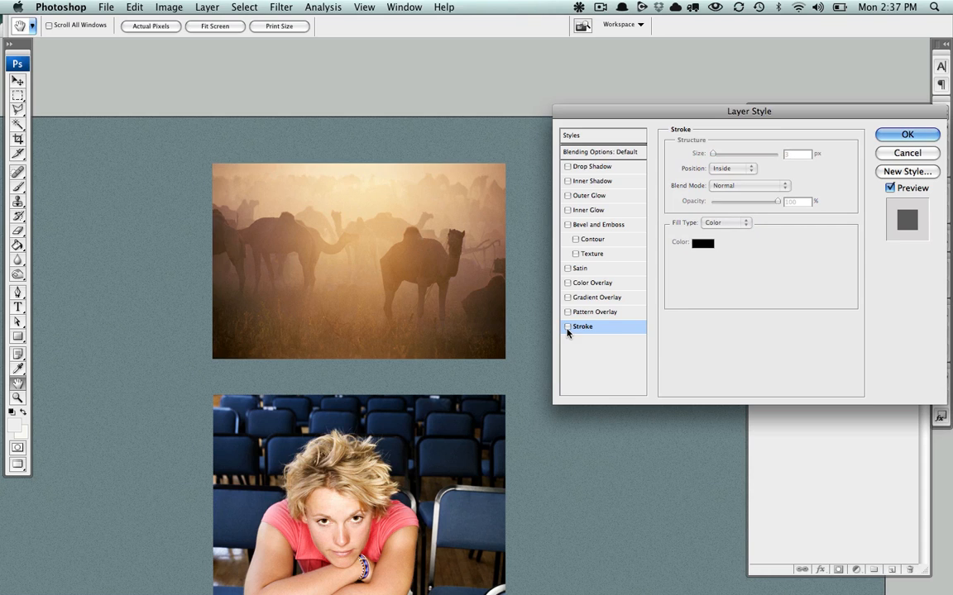
{"action": "left_click", "coordinate": [583, 182]}
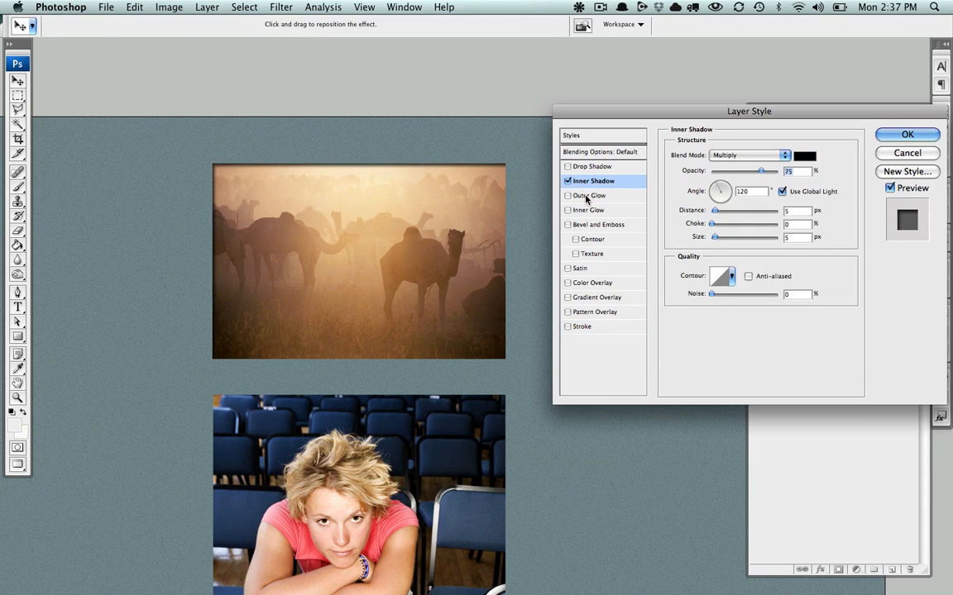
{"action": "left_click", "coordinate": [567, 210]}
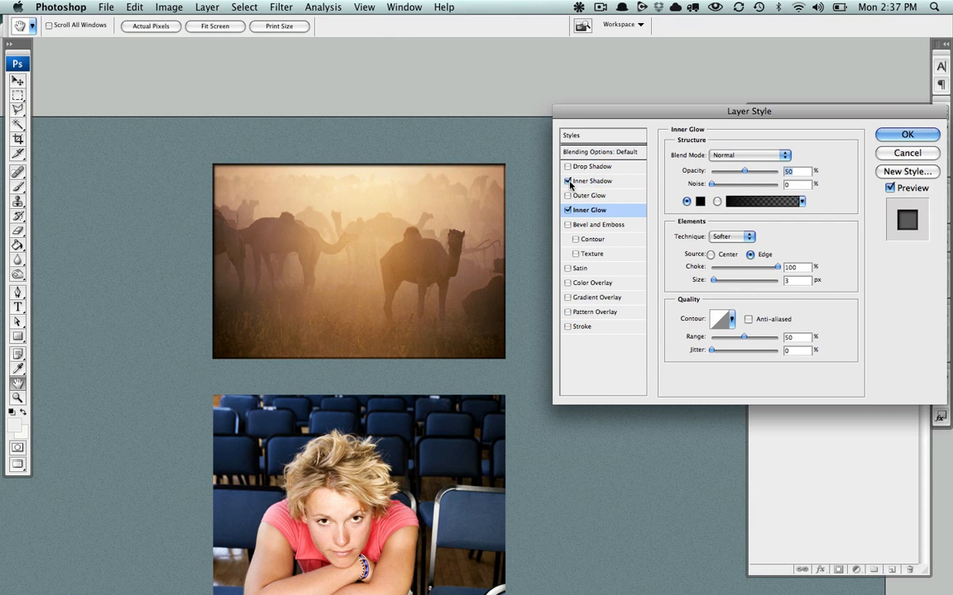
{"action": "left_click", "coordinate": [568, 181]}
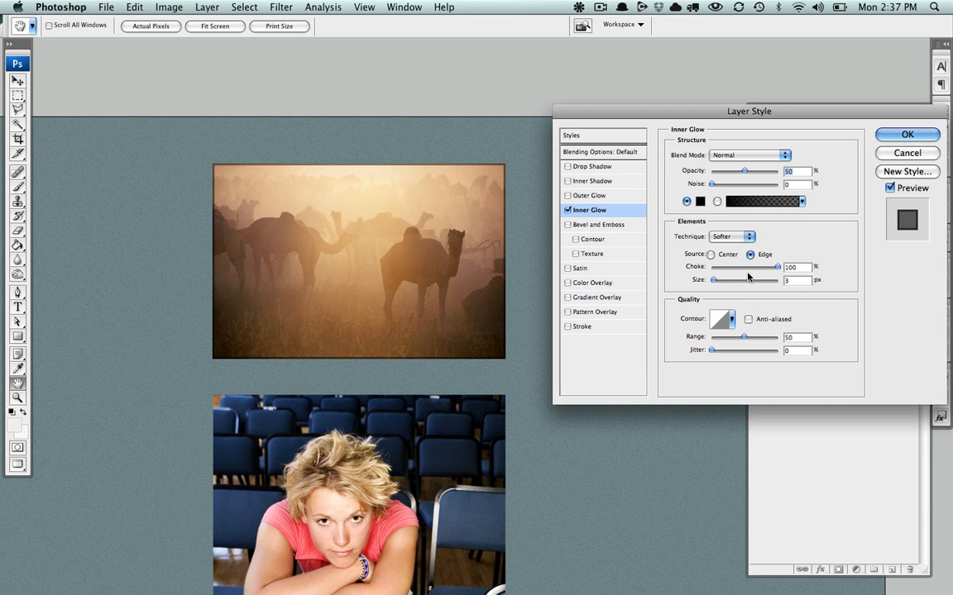
Set the Inner Glow's choke to 100% and size to 3 px, and apply the layer style.
{"action": "mouse_move", "coordinate": [775, 267]}
{"action": "left_mouse_down"}
{"action": "mouse_move", "coordinate": [722, 269]}
{"action": "mouse_move", "coordinate": [776, 272]}
{"action": "left_mouse_up"}
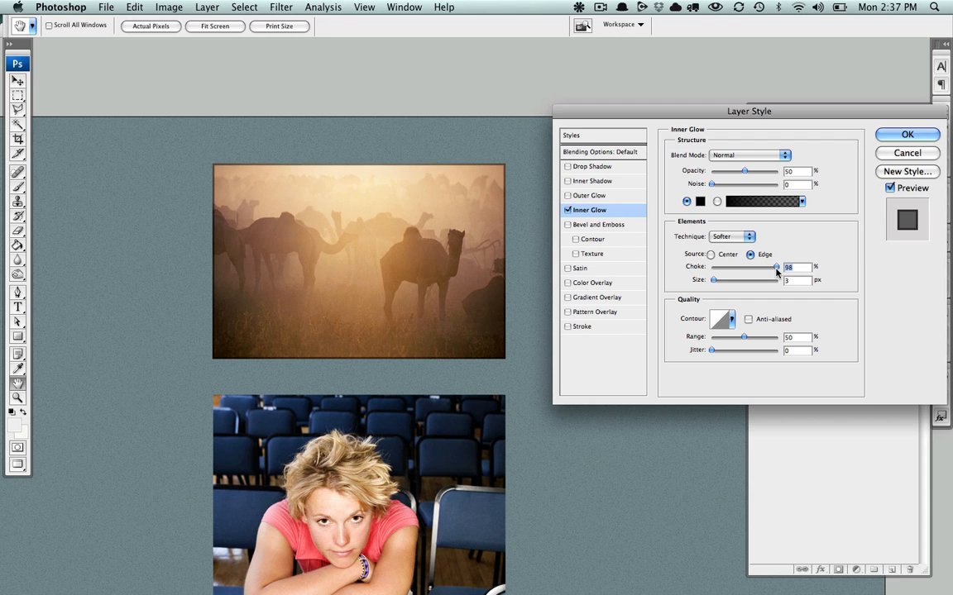
{"action": "left_click_drag", "start_coordinate": [777, 272], "coordinate": [784, 271]}
{"action": "double_click", "coordinate": [794, 282]}
{"action": "type", "text": "42"}
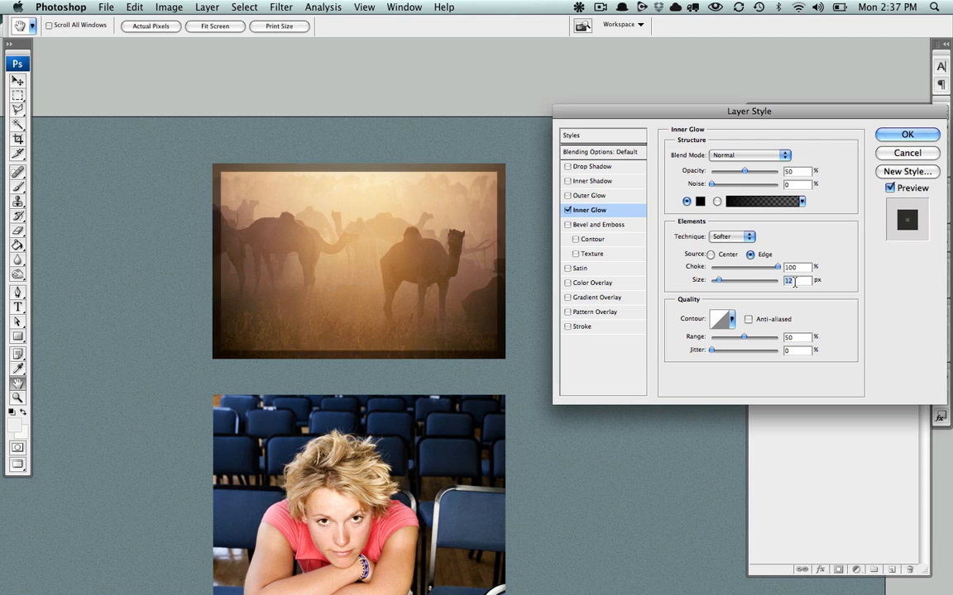
{"action": "type", "text": "2"}
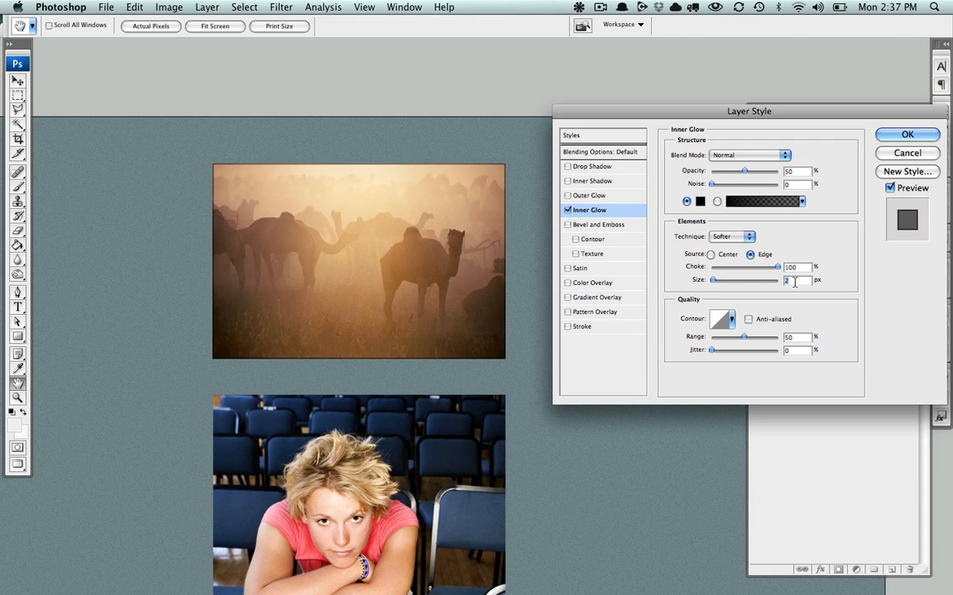
{"action": "key", "text": "Up"}
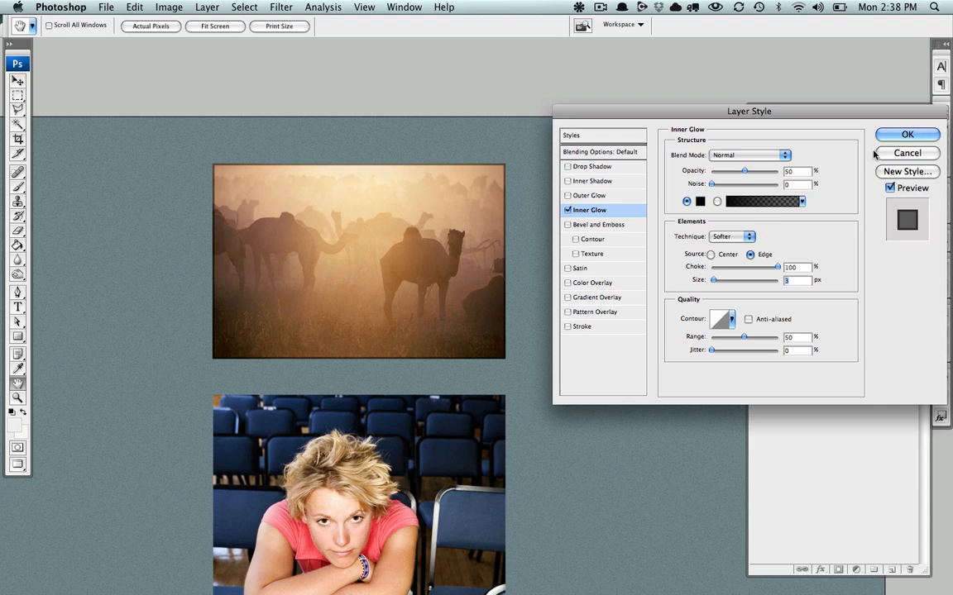
{"action": "left_click", "coordinate": [906, 133]}
{"action": "key", "text": "v"}
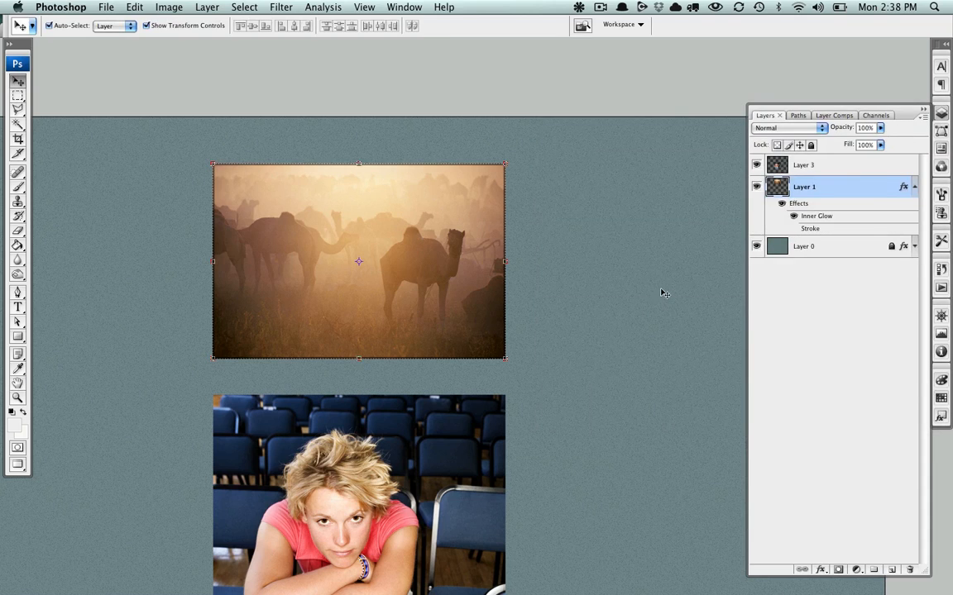
Examine the inner glow border up close along the lower edges and corners of the camel photo.
{"action": "left_click_drag", "start_coordinate": [596, 350], "coordinate": [687, 335]}
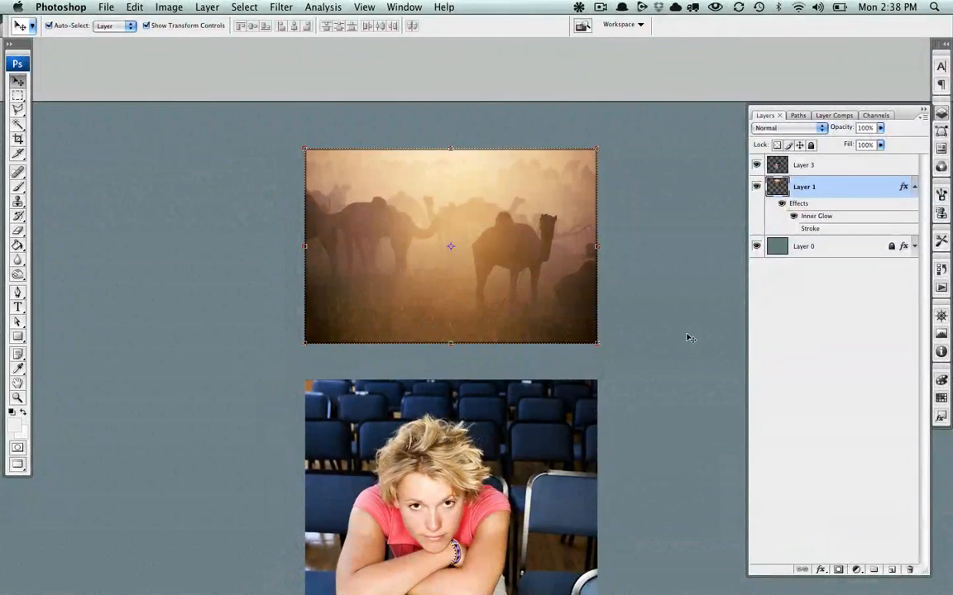
{"action": "key", "text": "super+h"}
{"action": "key", "text": "super+equal"}
{"action": "key", "text": "super+equal"}
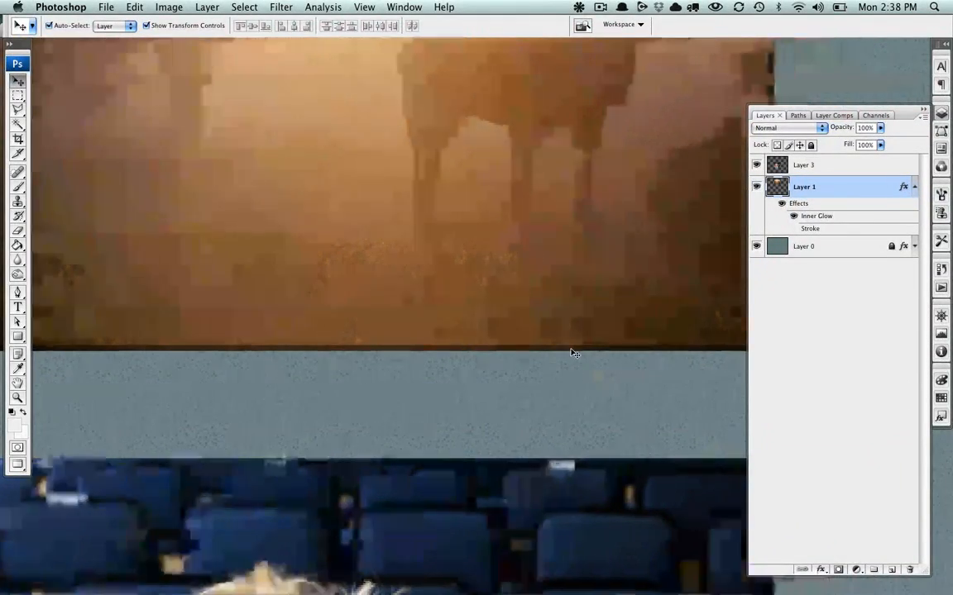
{"action": "left_click_drag", "start_coordinate": [574, 353], "coordinate": [363, 353]}
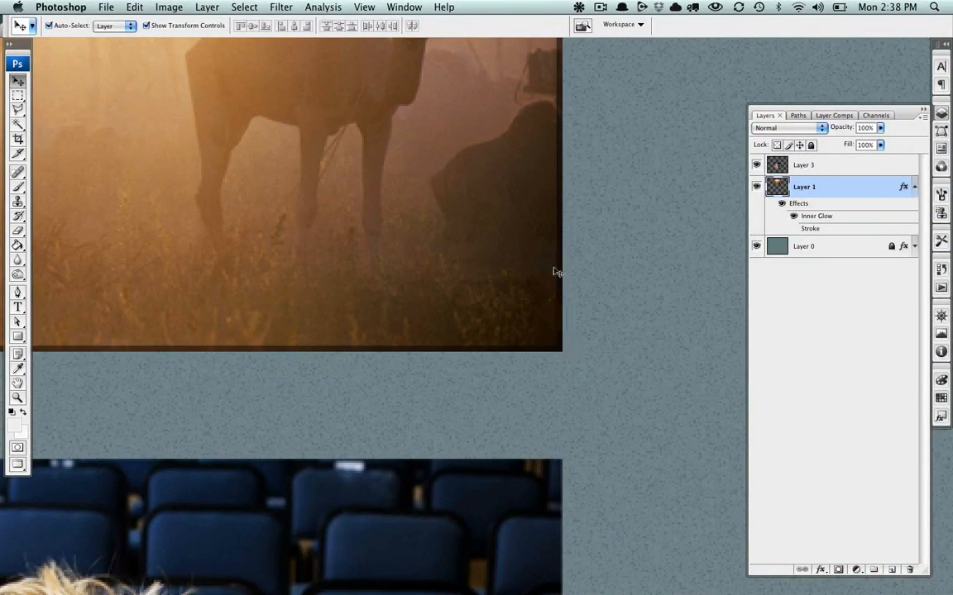
{"action": "scroll", "coordinate": [549, 359], "scroll_direction": "left", "scroll_amount": 10}
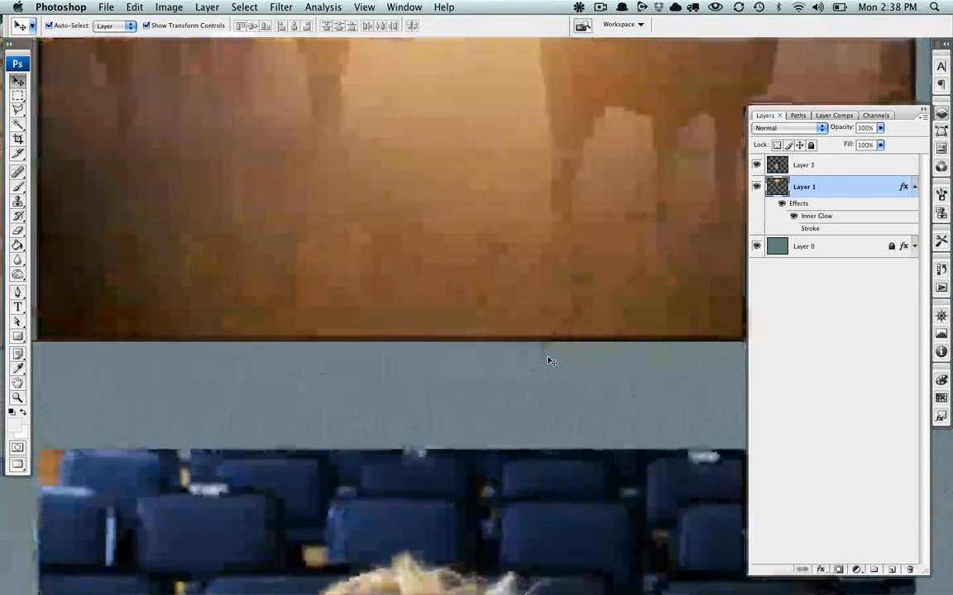
{"action": "scroll", "coordinate": [549, 361], "scroll_direction": "left", "scroll_amount": 5}
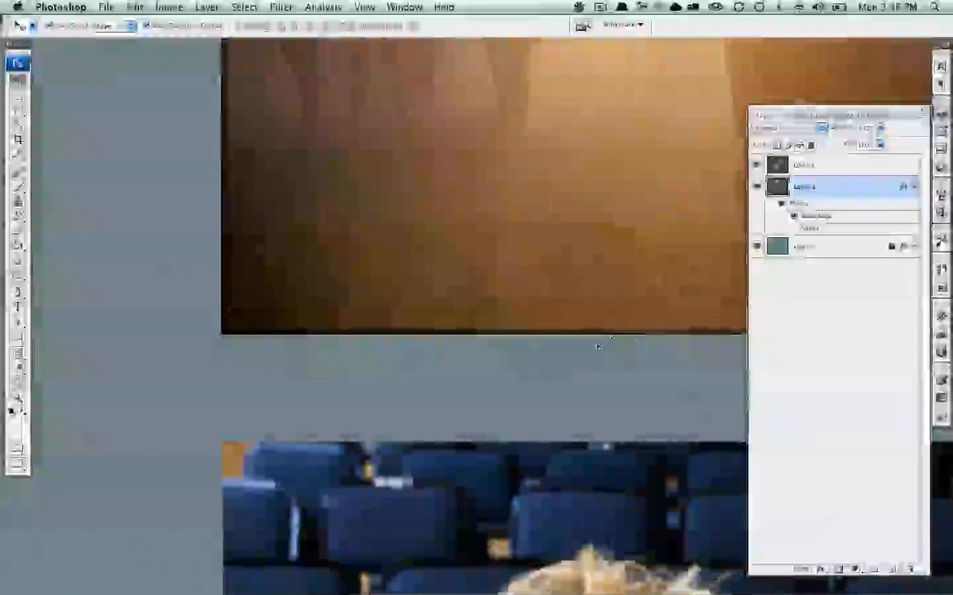
{"action": "scroll", "coordinate": [652, 343], "scroll_direction": "right", "scroll_amount": 4}
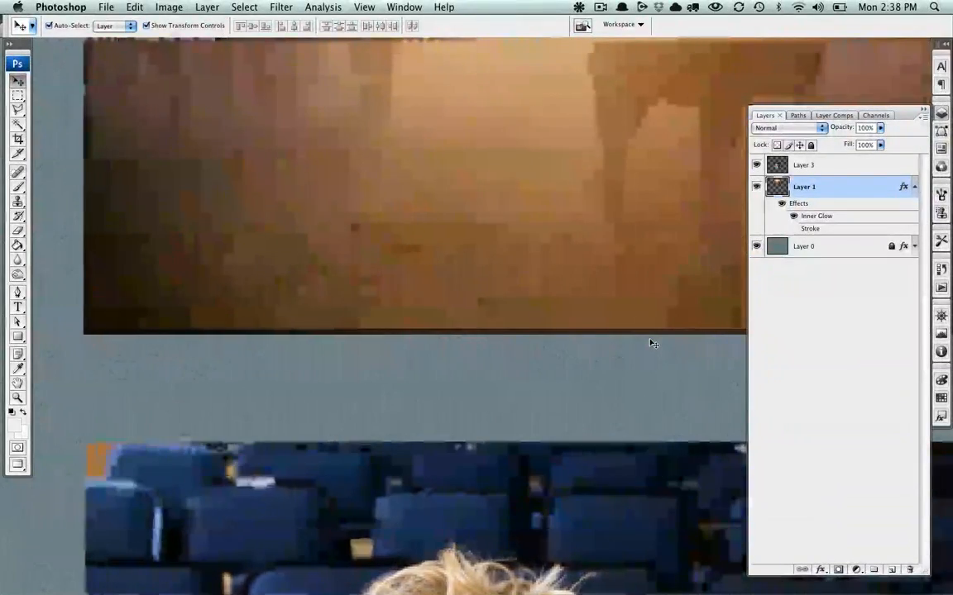
{"action": "key", "text": "super+minus"}
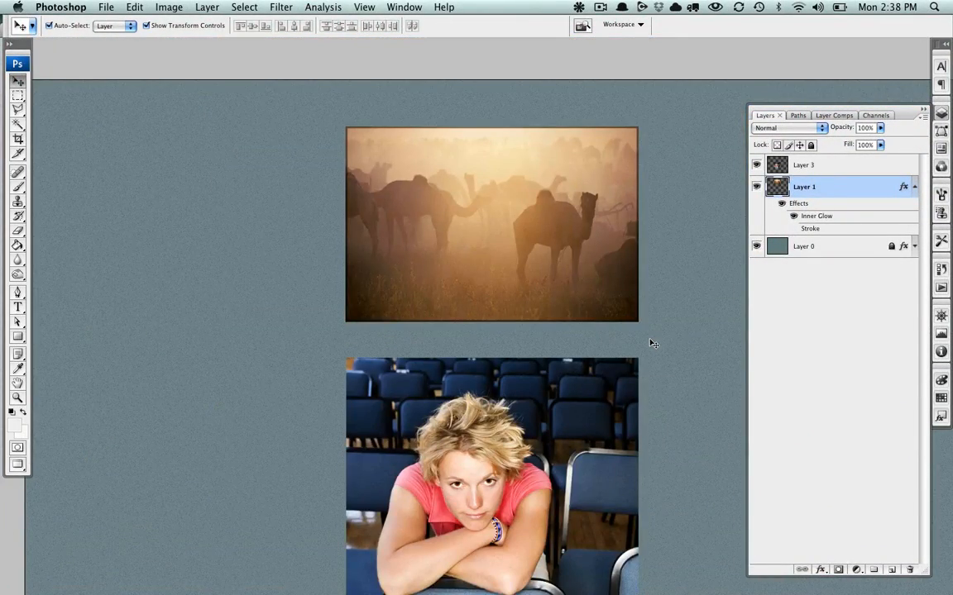
{"action": "scroll", "coordinate": [629, 285], "scroll_direction": "up", "scroll_amount": 3}
{"action": "scroll", "coordinate": [629, 286], "scroll_direction": "right", "scroll_amount": 4}
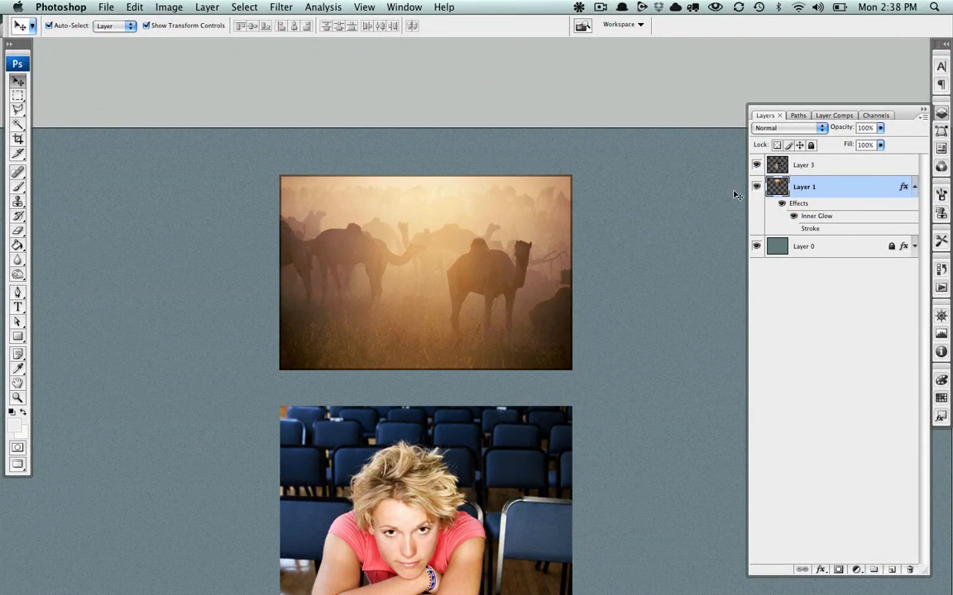
Switch the camel photo's layer style from Inner Glow back to Stroke.
{"action": "double_click", "coordinate": [814, 216]}
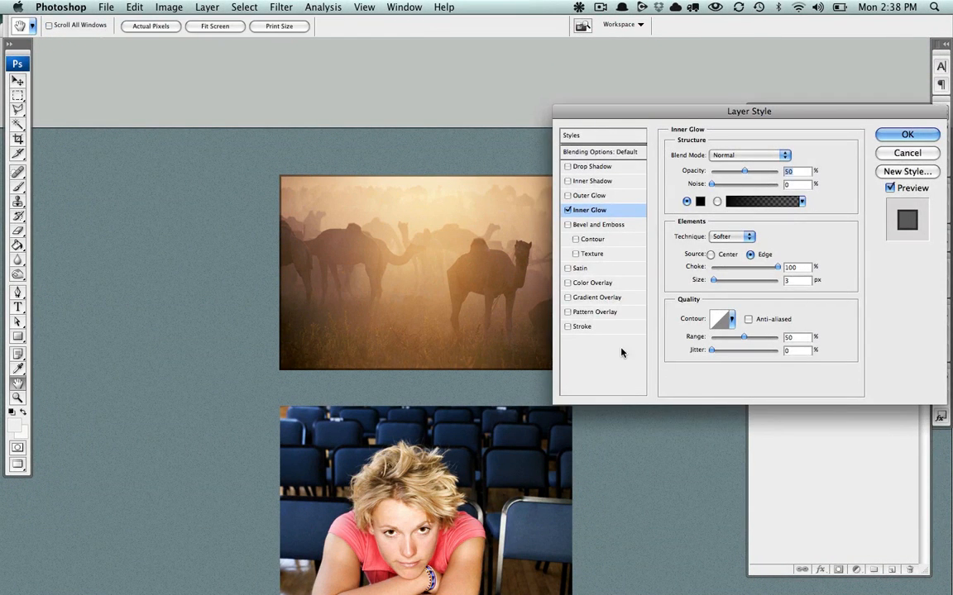
{"action": "left_click", "coordinate": [570, 326]}
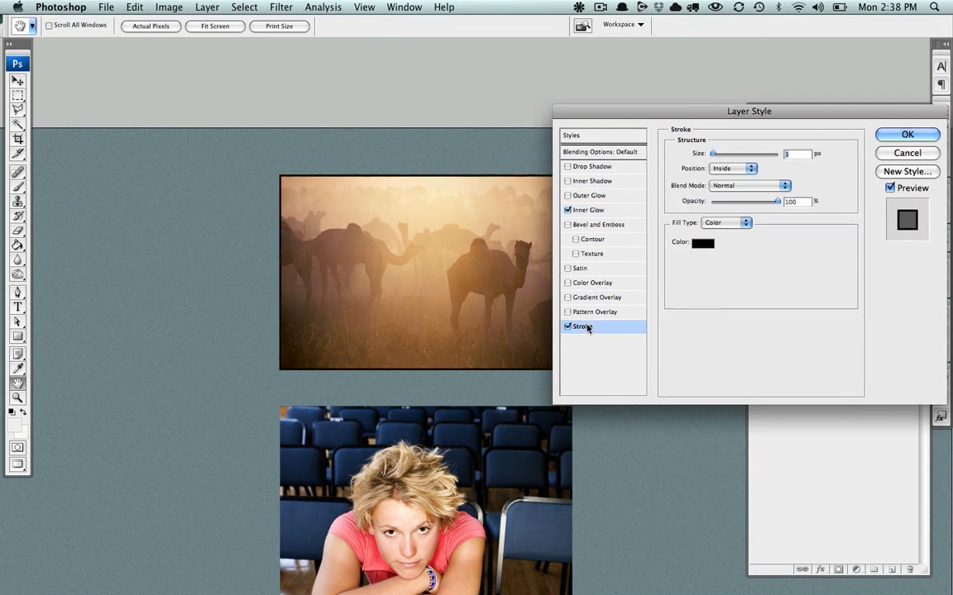
{"action": "left_click", "coordinate": [567, 210]}
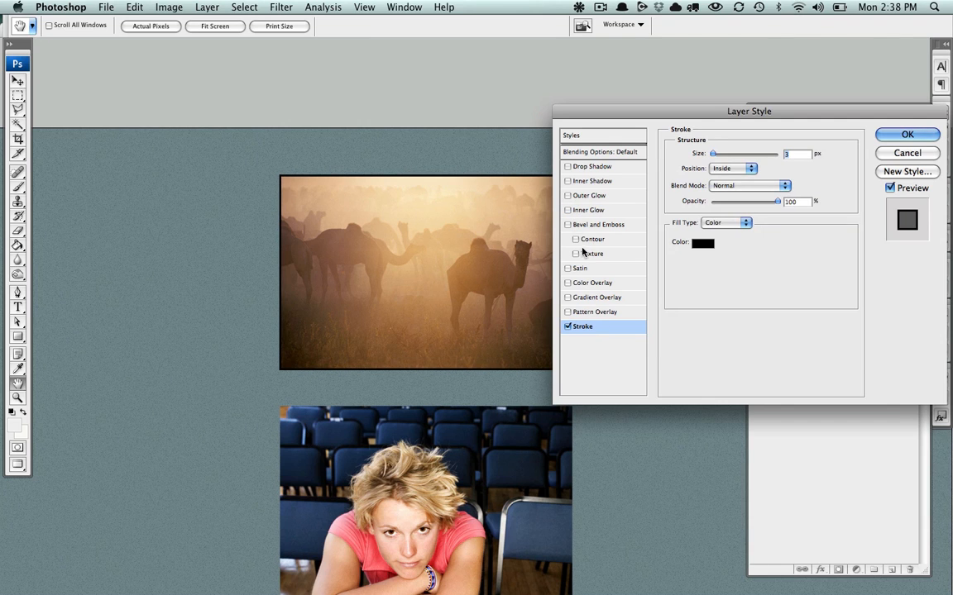
Set the stroke color to the dark blue-gray 4c5b5e, based on the sampled background color, and apply the style.
{"action": "left_click", "coordinate": [702, 243]}
{"action": "left_click", "coordinate": [218, 323]}
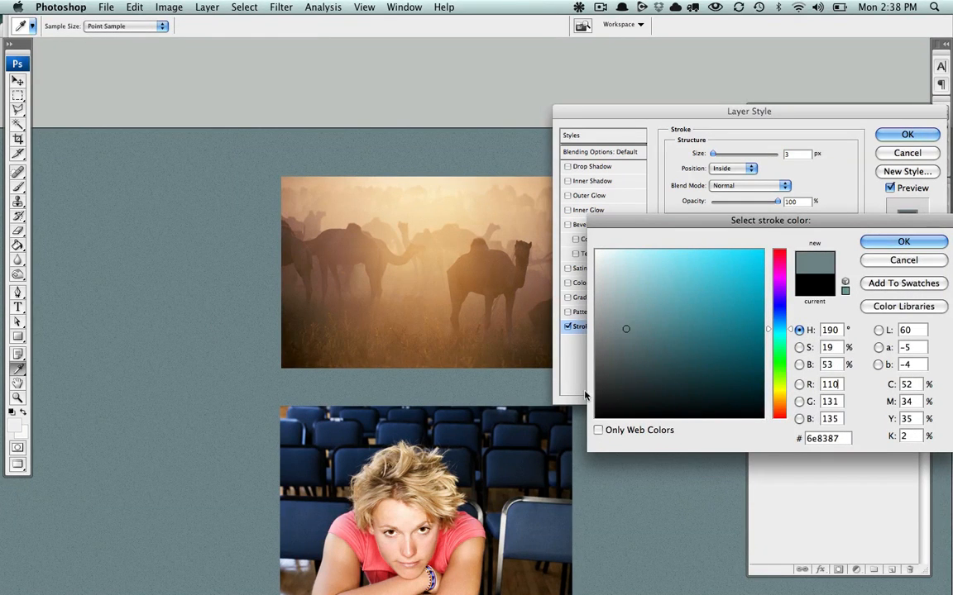
{"action": "left_click", "coordinate": [628, 340]}
{"action": "left_click_drag", "start_coordinate": [628, 340], "coordinate": [627, 356]}
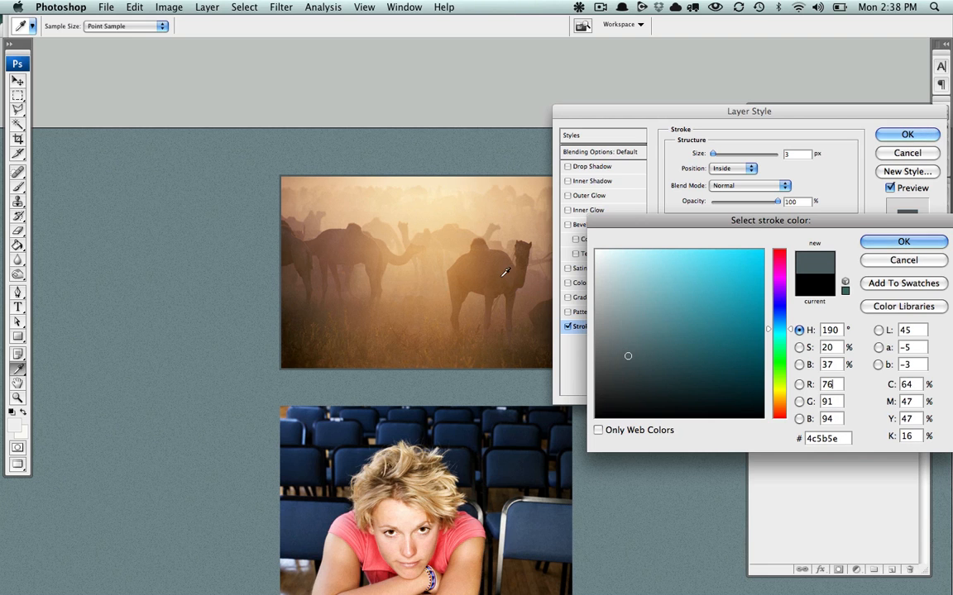
{"action": "left_click", "coordinate": [883, 246]}
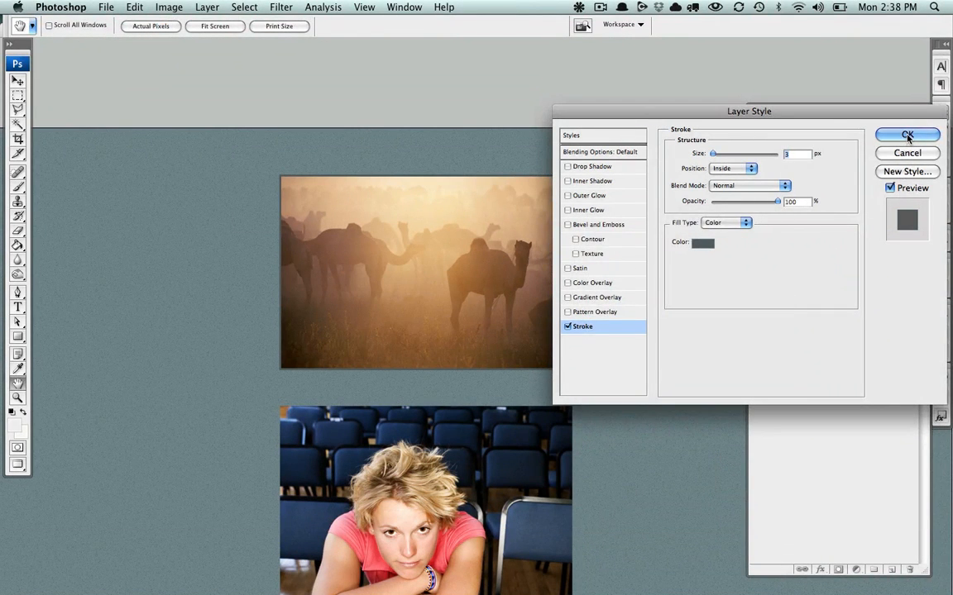
{"action": "left_click", "coordinate": [905, 134]}
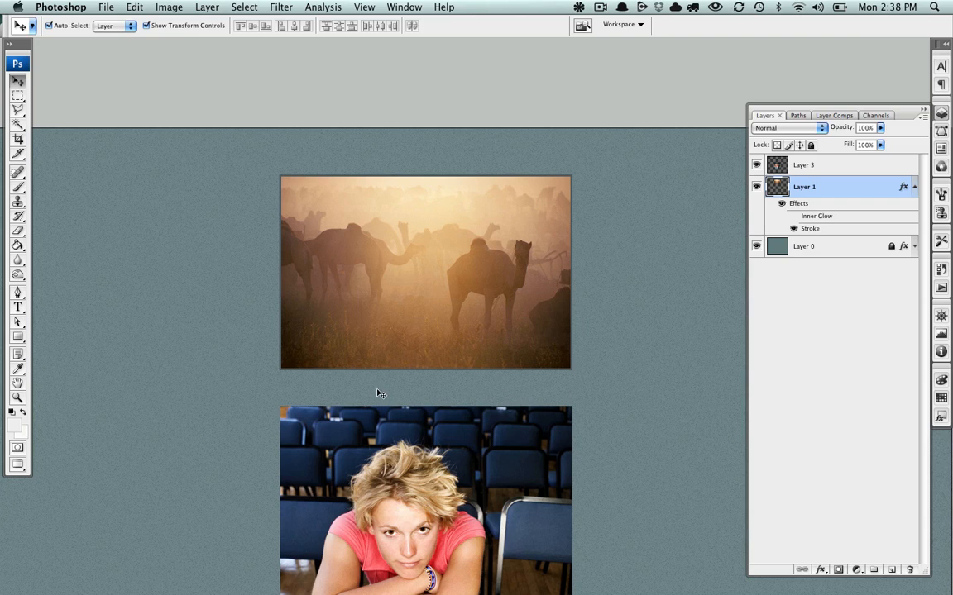
Show the Inner Glow effect on the camel photo's layer and hide its Stroke.
{"action": "left_click", "coordinate": [793, 216]}
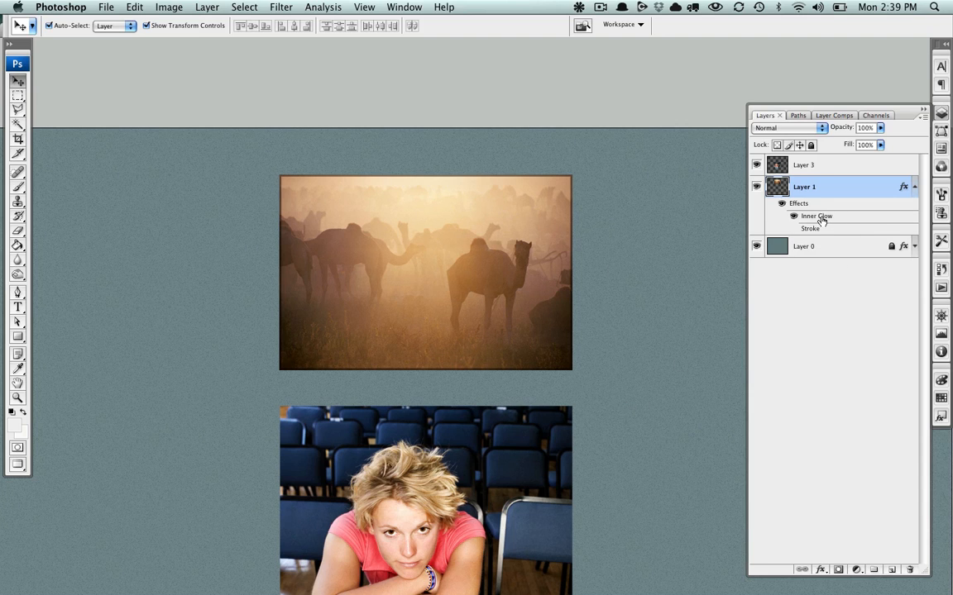
Add a black (000000) outside Stroke at 40% opacity to the portrait photo's layer.
{"action": "left_click_drag", "start_coordinate": [589, 366], "coordinate": [590, 141]}
{"action": "left_click", "coordinate": [543, 207]}
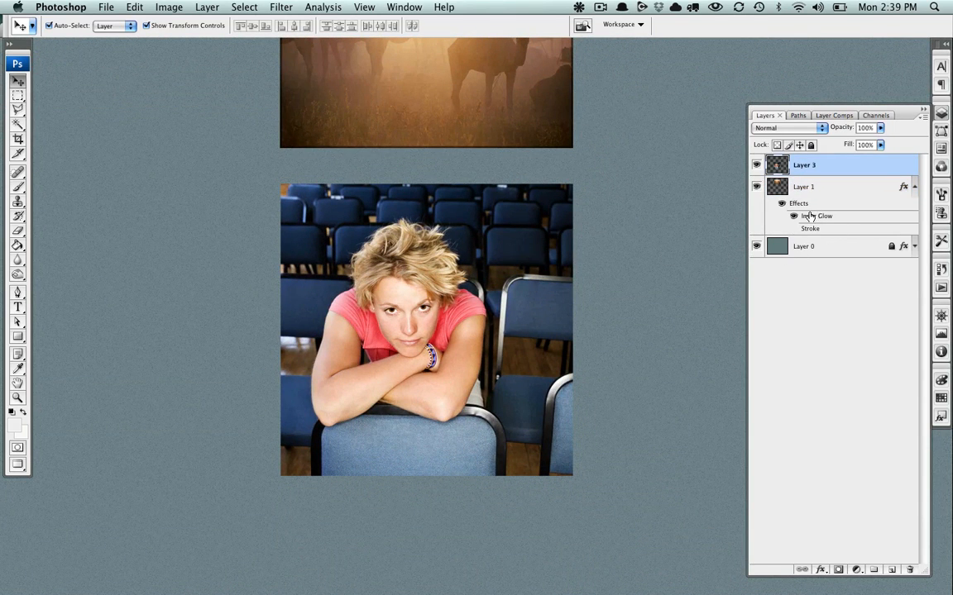
{"action": "left_click", "coordinate": [821, 570]}
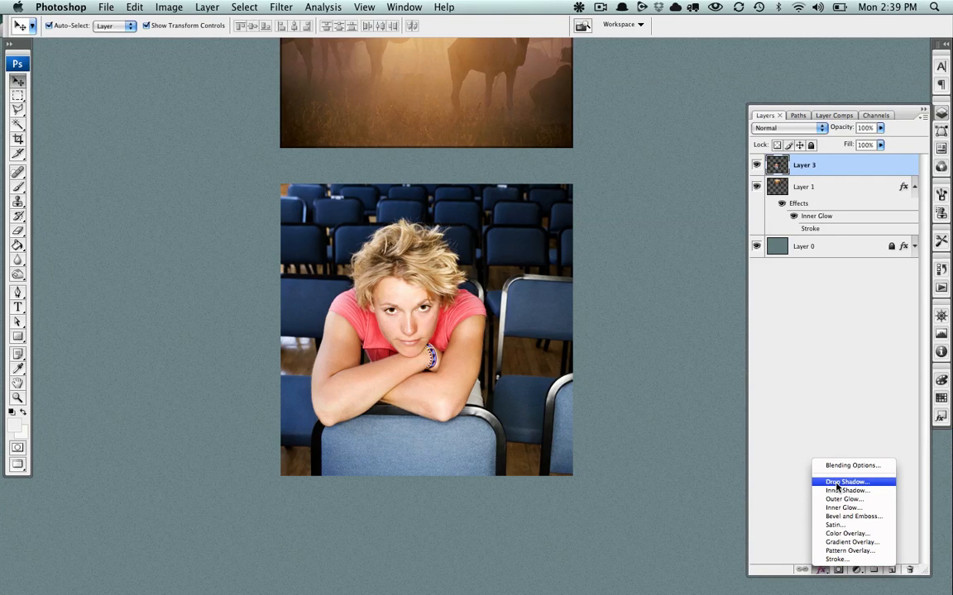
{"action": "left_click", "coordinate": [837, 559]}
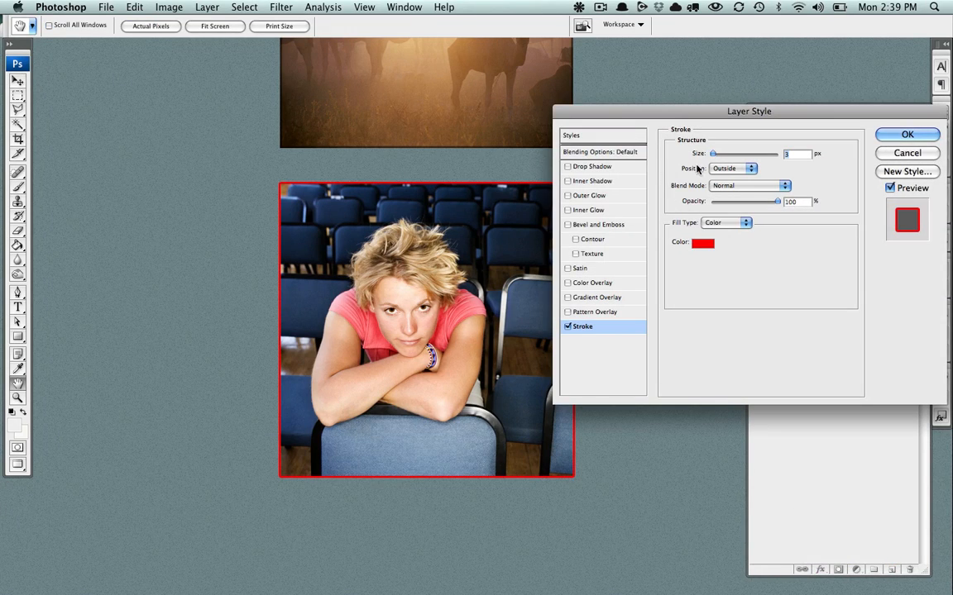
{"action": "left_click", "coordinate": [707, 241]}
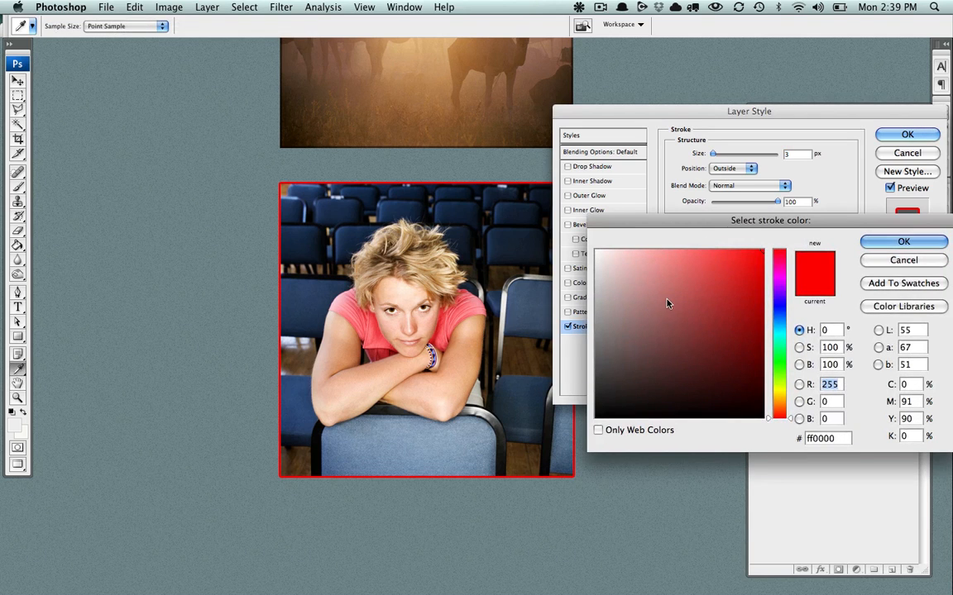
{"action": "type", "text": "0"}
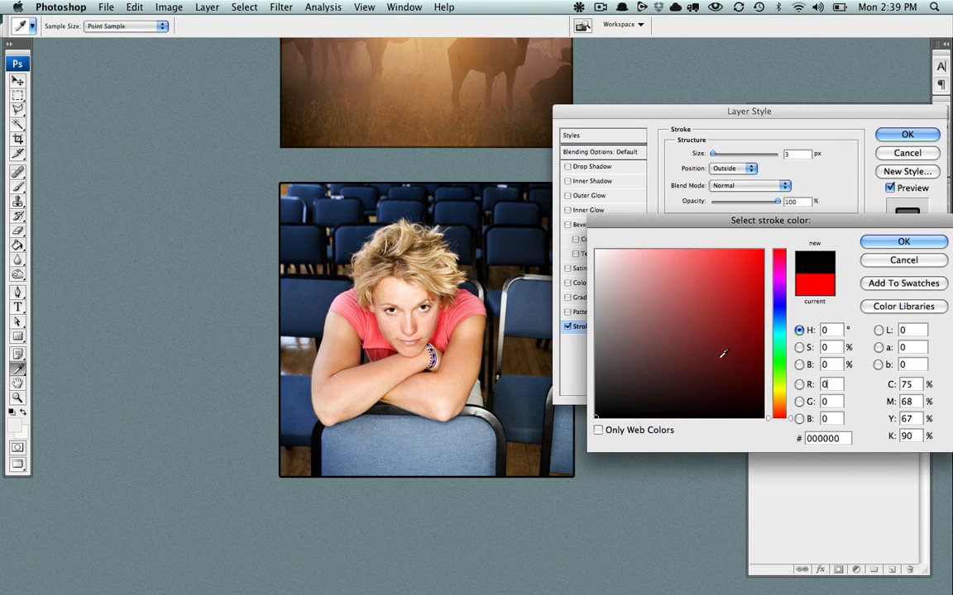
{"action": "left_click", "coordinate": [904, 242]}
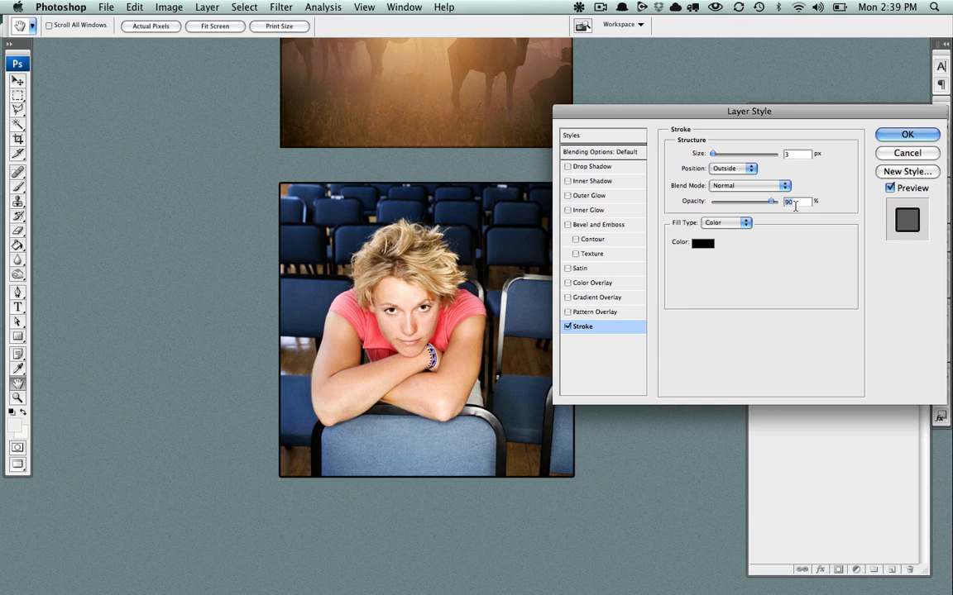
{"action": "type", "text": "50"}
{"action": "key", "text": "shift+Down"}
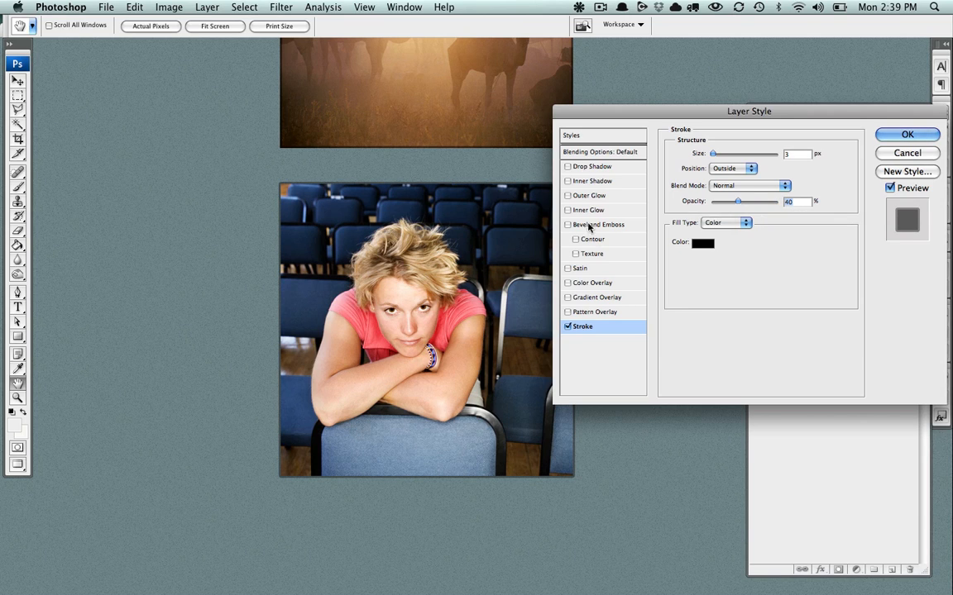
Add an Inner Shadow to the portrait photo, colored white (ffffff) with the Normal blend mode.
{"action": "left_click", "coordinate": [580, 183]}
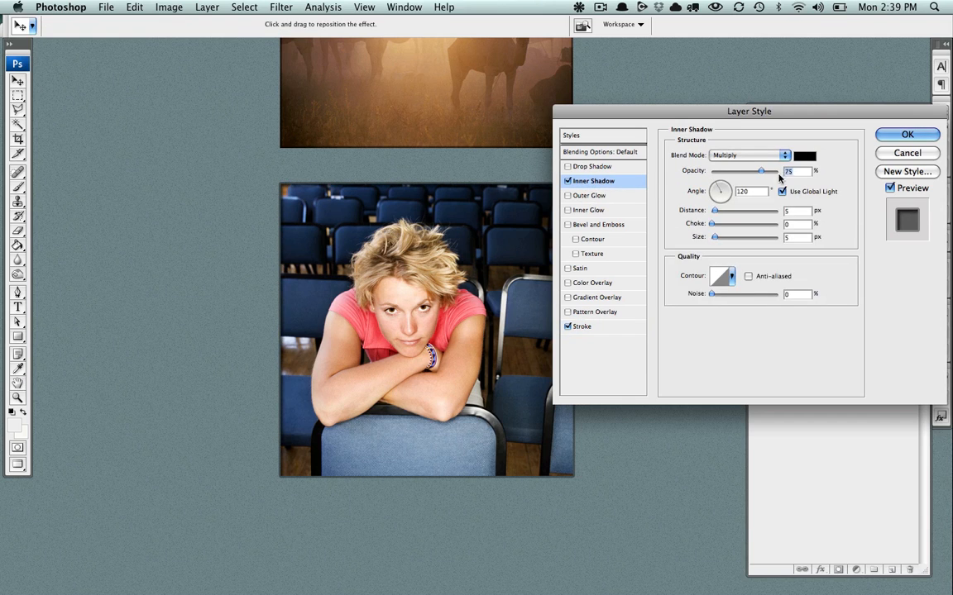
{"action": "left_click", "coordinate": [804, 156]}
{"action": "left_click_drag", "start_coordinate": [650, 285], "coordinate": [594, 248]}
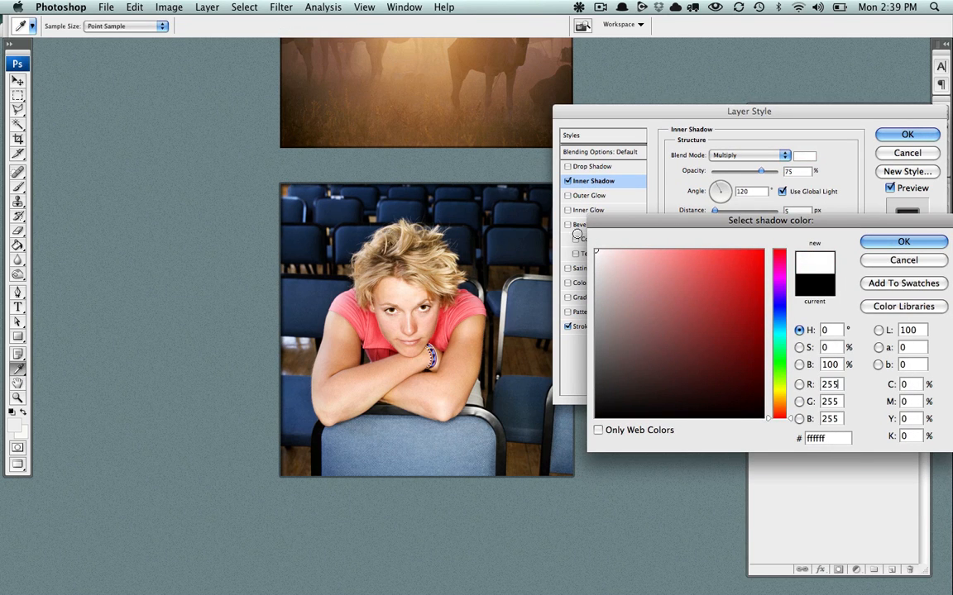
{"action": "left_click", "coordinate": [883, 241]}
{"action": "left_click", "coordinate": [753, 155]}
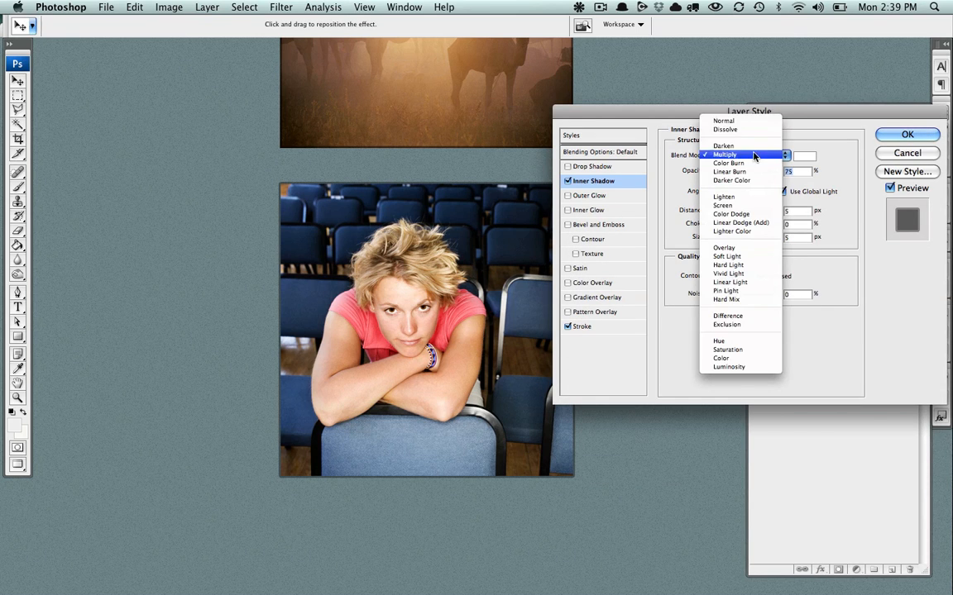
{"action": "left_click", "coordinate": [739, 123]}
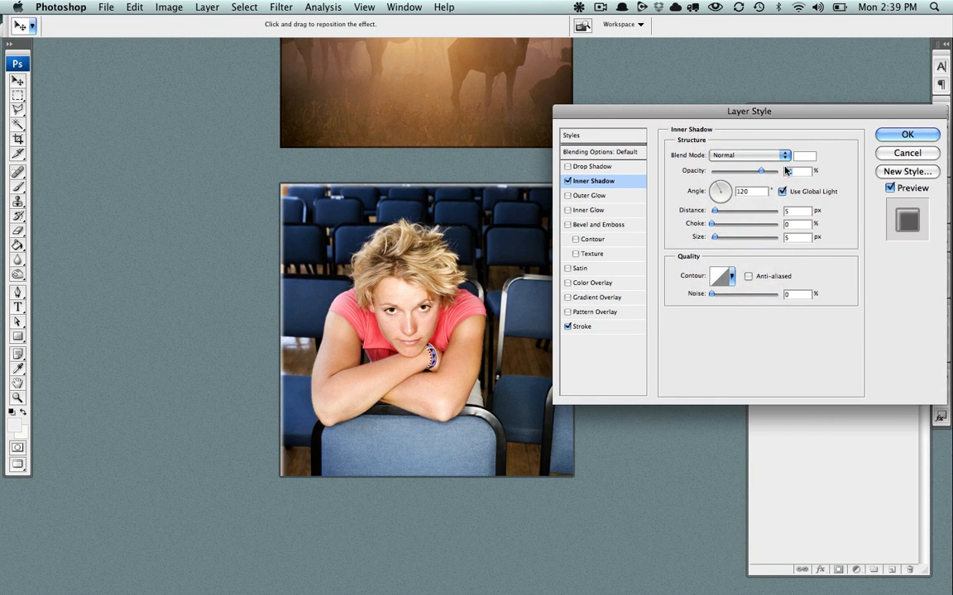
Set the inner shadow's distance to 0 px and its choke to 100%.
{"action": "double_click", "coordinate": [795, 211]}
{"action": "type", "text": "0"}
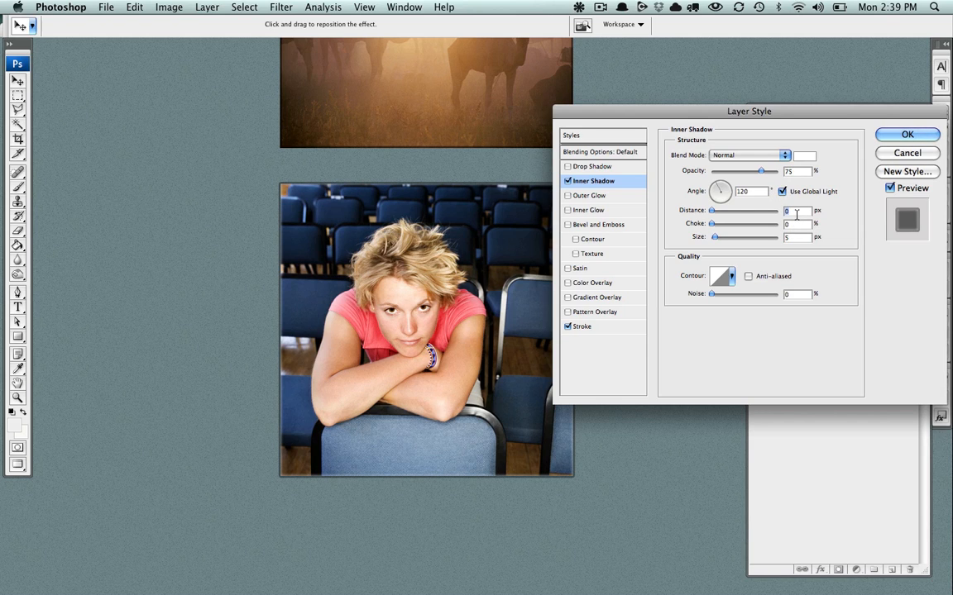
{"action": "key", "text": "shift+Up"}
{"action": "key", "text": "shift+Up"}
{"action": "key", "text": "shift+Up"}
{"action": "key", "text": "shift+Up"}
{"action": "key", "text": "shift+Up"}
{"action": "key", "text": "shift+Up"}
{"action": "key", "text": "shift+Up"}
{"action": "key", "text": "shift+Up"}
{"action": "key", "text": "shift+Up"}
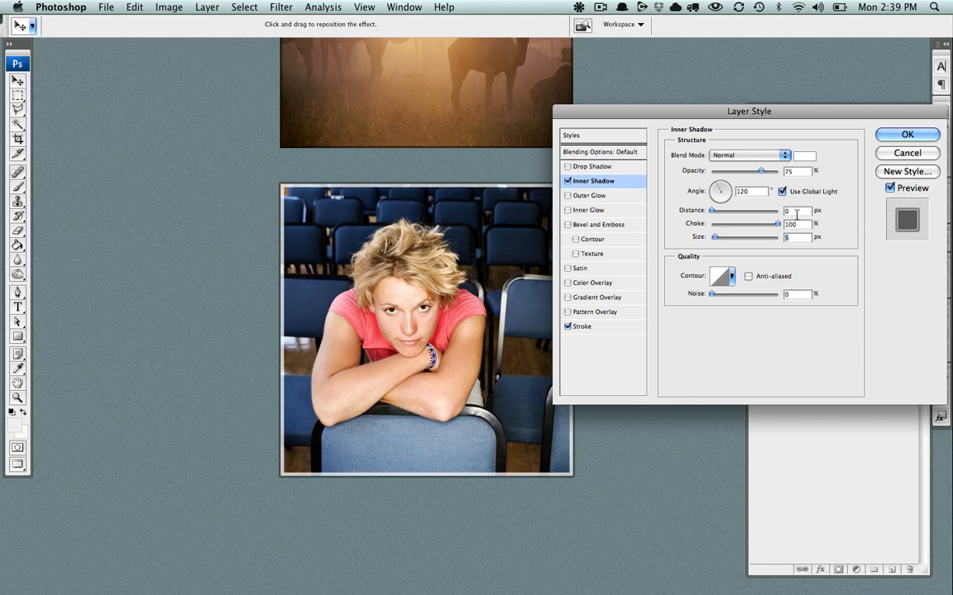
Set the inner shadow's size to 2 px.
{"action": "type", "text": "0"}
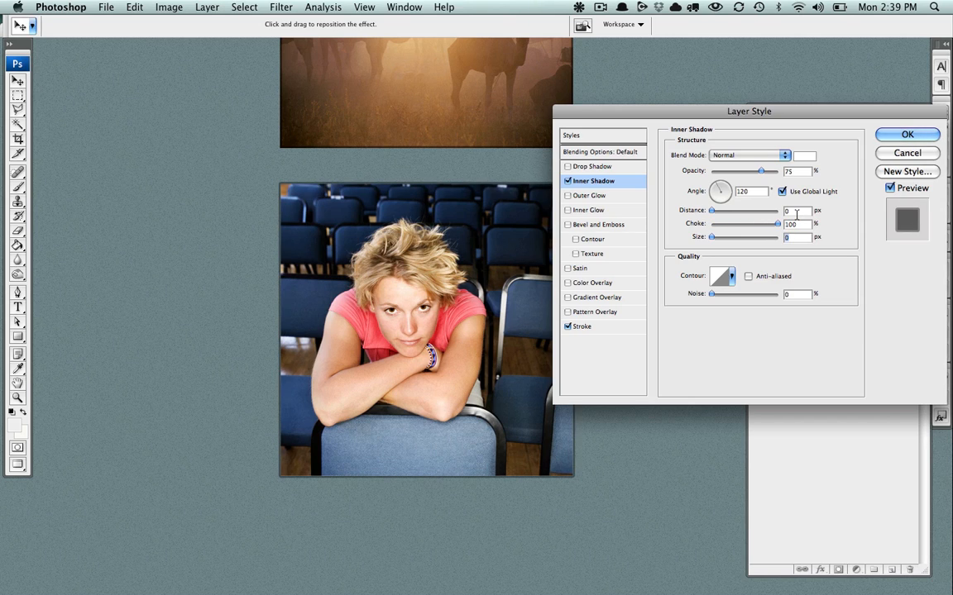
{"action": "key", "text": "Up"}
{"action": "key", "text": "Up"}
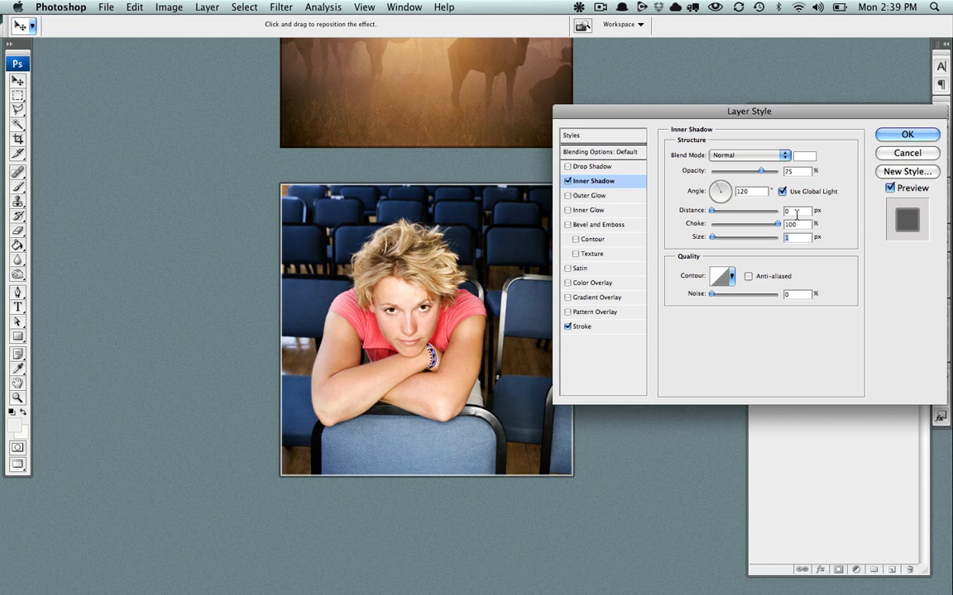
{"action": "key", "text": "Up"}
Lower the inner shadow's opacity to 30%.
{"action": "key", "text": "shift+Tab"}
{"action": "key", "text": "shift+Tab"}
{"action": "key", "text": "shift+Tab"}
{"action": "key", "text": "shift+Tab"}
{"action": "key", "text": "shift+Down"}
{"action": "key", "text": "shift+Down"}
{"action": "key", "text": "shift+Down"}
{"action": "key", "text": "shift+Down"}
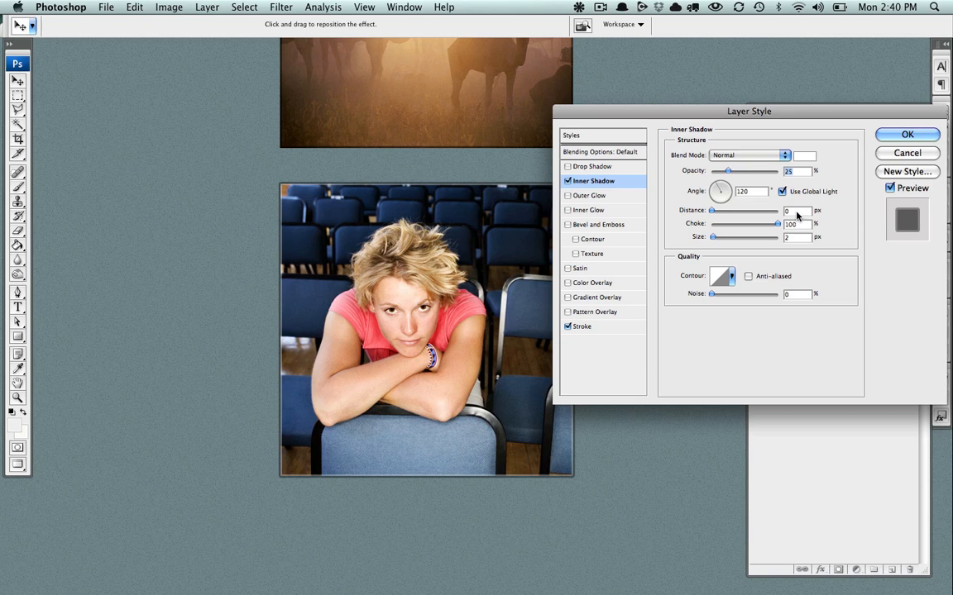
{"action": "key", "text": "shift+Down"}
{"action": "key", "text": "Up"}
{"action": "key", "text": "Up"}
{"action": "key", "text": "Up"}
Set the portrait photo's stroke to a size of 2 px and an opacity of 60%.
{"action": "left_click", "coordinate": [581, 328]}
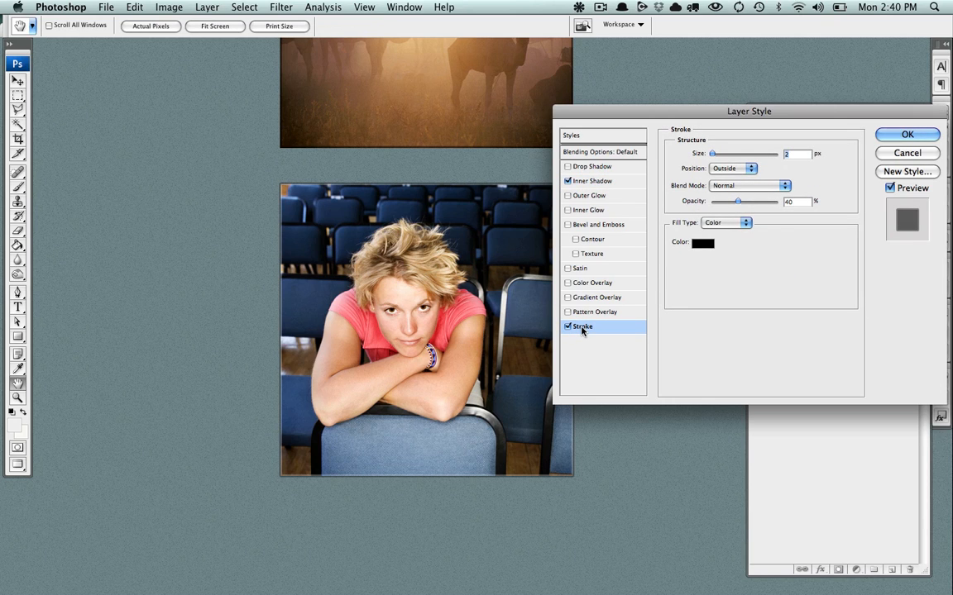
{"action": "key", "text": "Tab"}
{"action": "key", "text": "shift+Up"}
{"action": "key", "text": "shift+Up"}
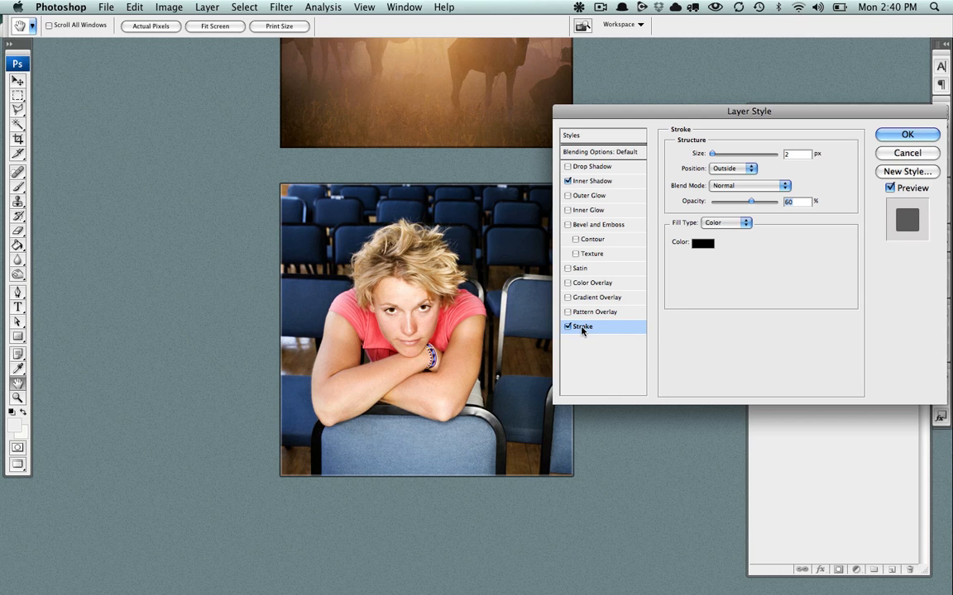
{"action": "left_click_drag", "start_coordinate": [279, 378], "coordinate": [182, 291]}
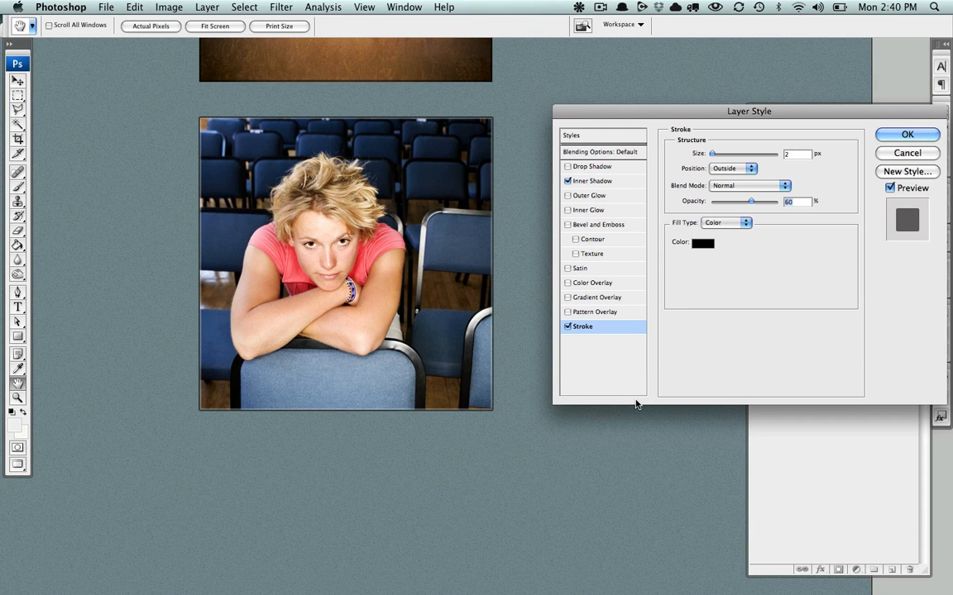
Soften the inner shadow by setting its choke to 30% and its size to 6 px.
{"action": "left_click", "coordinate": [593, 181]}
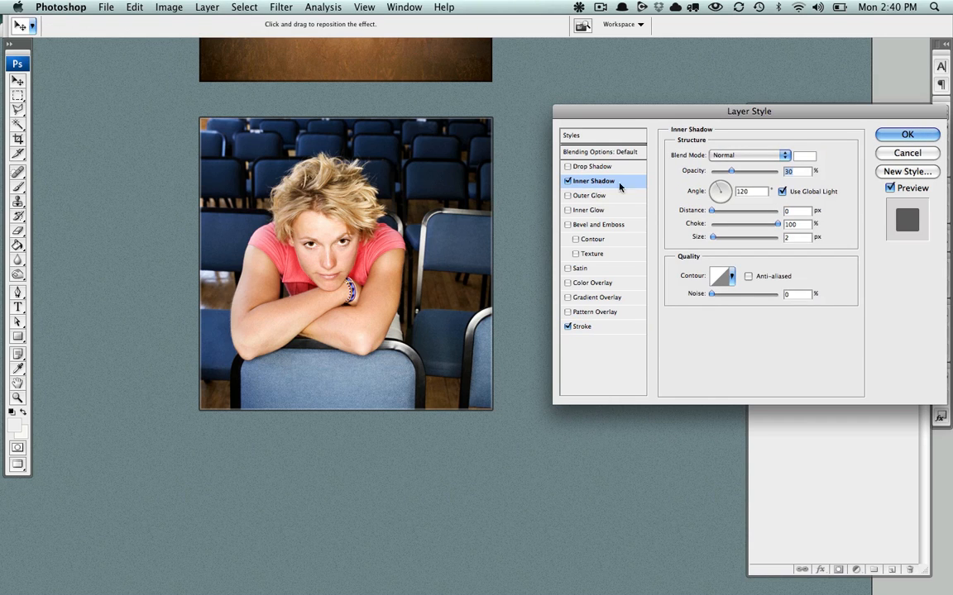
{"action": "left_click", "coordinate": [799, 228]}
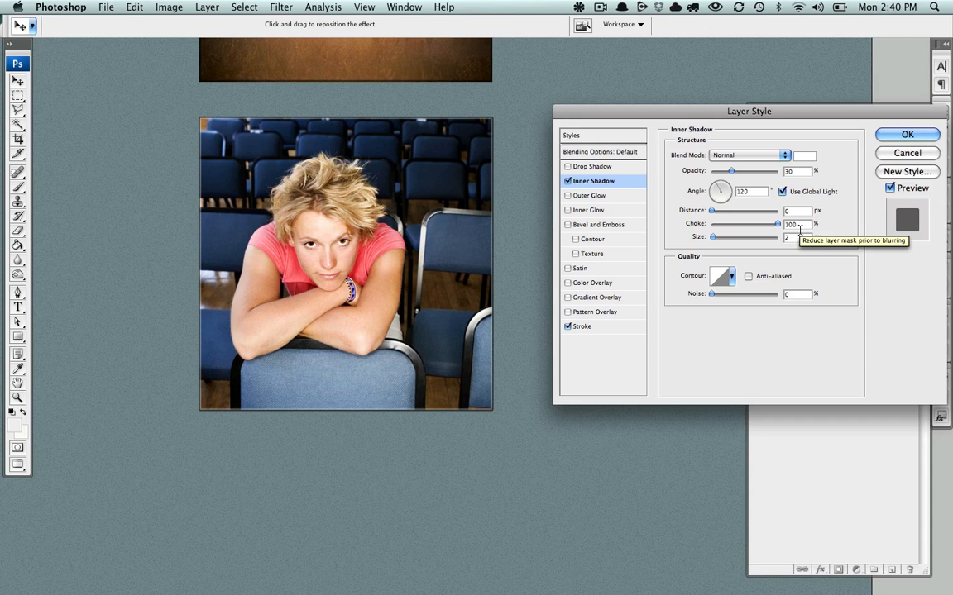
{"action": "double_click", "coordinate": [799, 229]}
{"action": "type", "text": "60"}
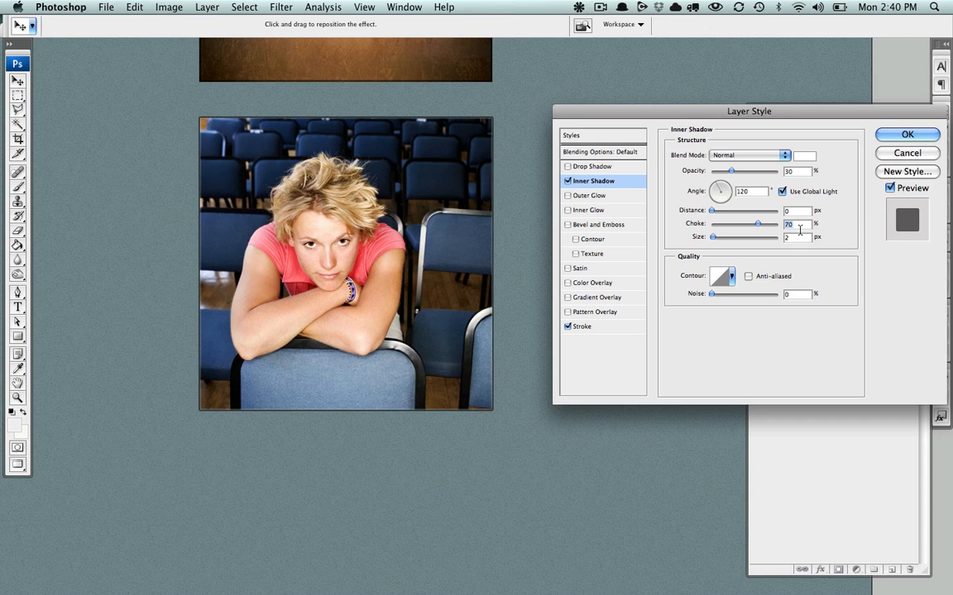
{"action": "type", "text": "30"}
{"action": "key", "text": "Tab"}
{"action": "type", "text": "5"}
{"action": "key", "text": "shift+Tab"}
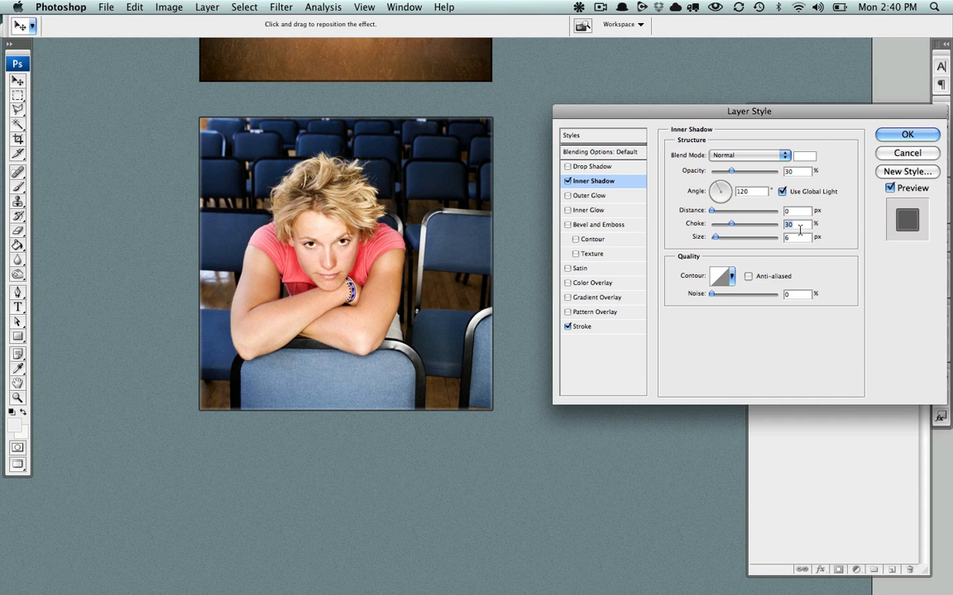
Raise the inner shadow's opacity to 50%.
{"action": "key", "text": "shift+Tab"}
{"action": "key", "text": "shift+Tab"}
{"action": "key", "text": "shift+Tab"}
{"action": "key", "text": "shift+Up"}
{"action": "key", "text": "shift+Up"}
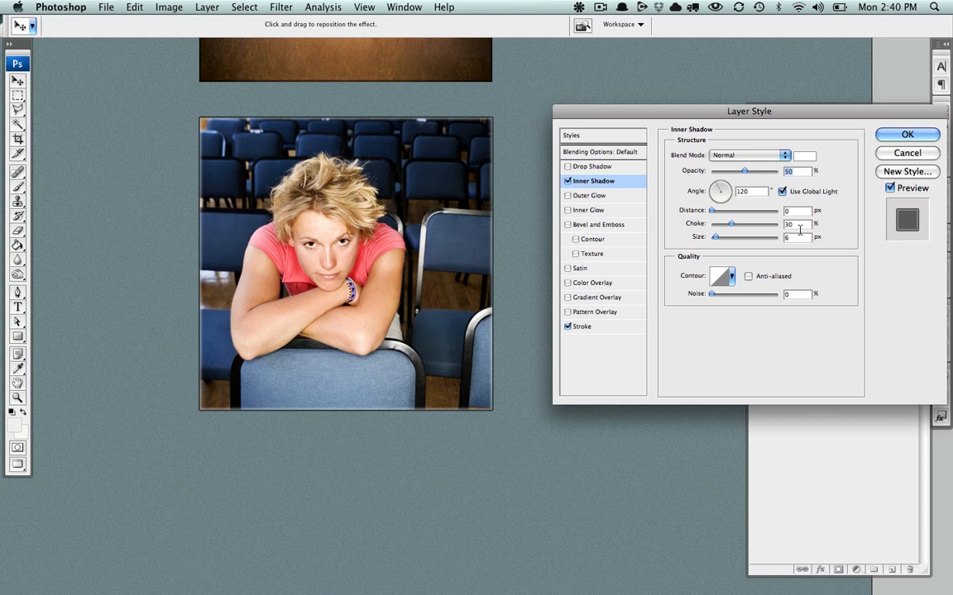
Replace the portrait photo's Stroke with a black (000000) Outer Glow using the Normal blend mode.
{"action": "left_click", "coordinate": [581, 327]}
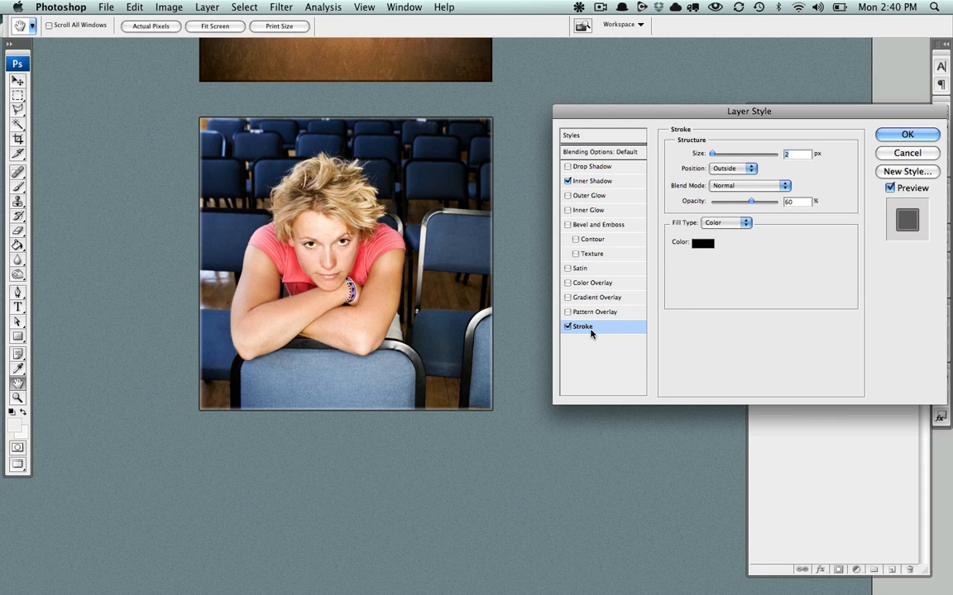
{"action": "left_click", "coordinate": [568, 330]}
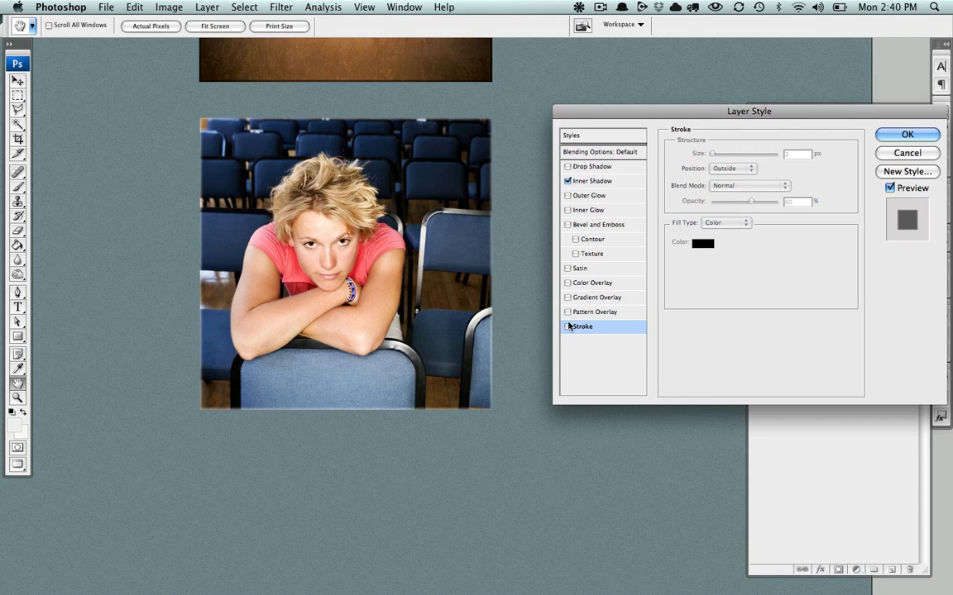
{"action": "left_click", "coordinate": [571, 196]}
{"action": "left_click", "coordinate": [700, 201]}
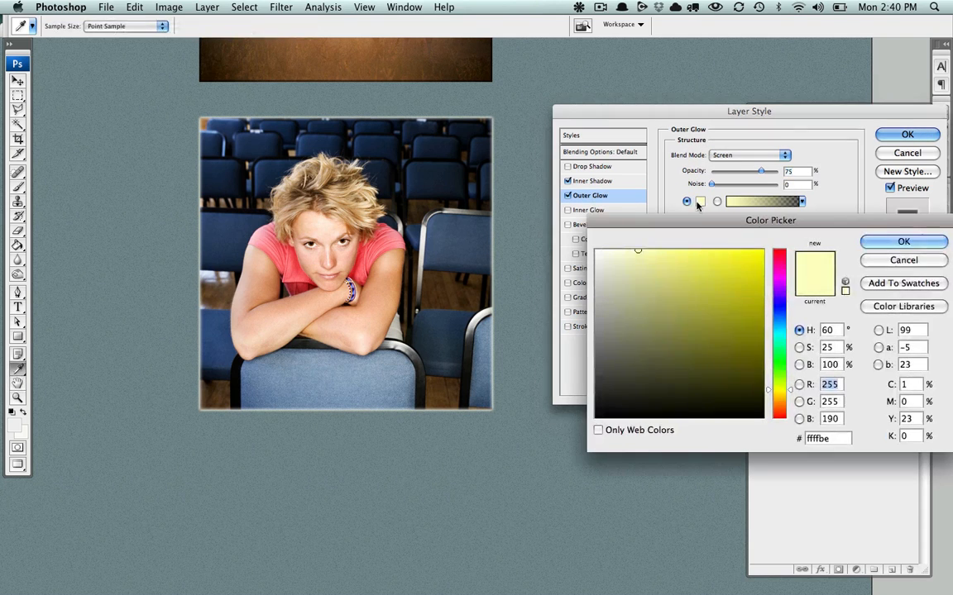
{"action": "left_click_drag", "start_coordinate": [636, 325], "coordinate": [540, 469]}
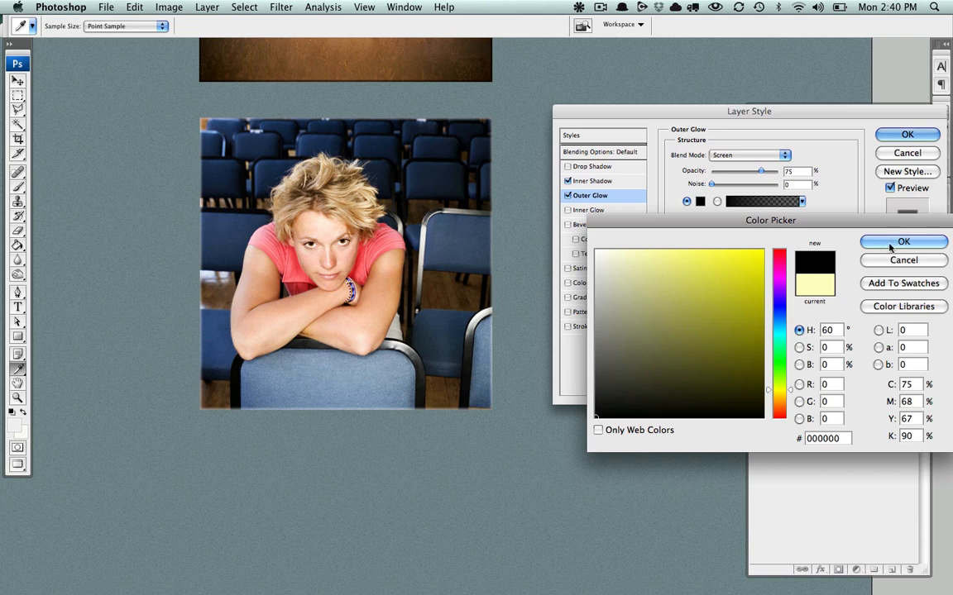
{"action": "left_click", "coordinate": [892, 245]}
{"action": "left_click", "coordinate": [769, 156]}
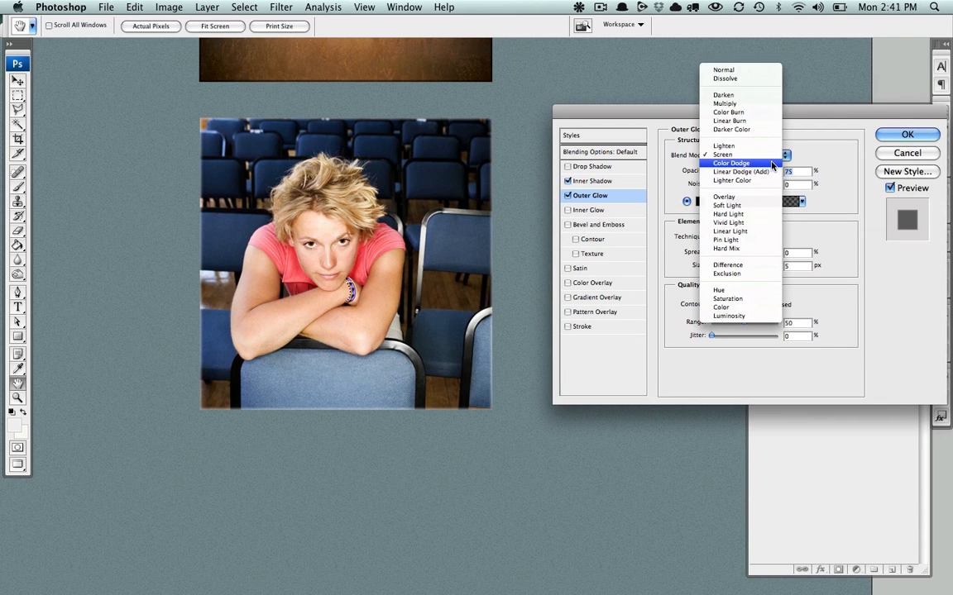
{"action": "left_click", "coordinate": [744, 67]}
Raise the outer glow's spread to 100%.
{"action": "key", "text": "Tab"}
{"action": "key", "text": "Tab"}
{"action": "key", "text": "Tab"}
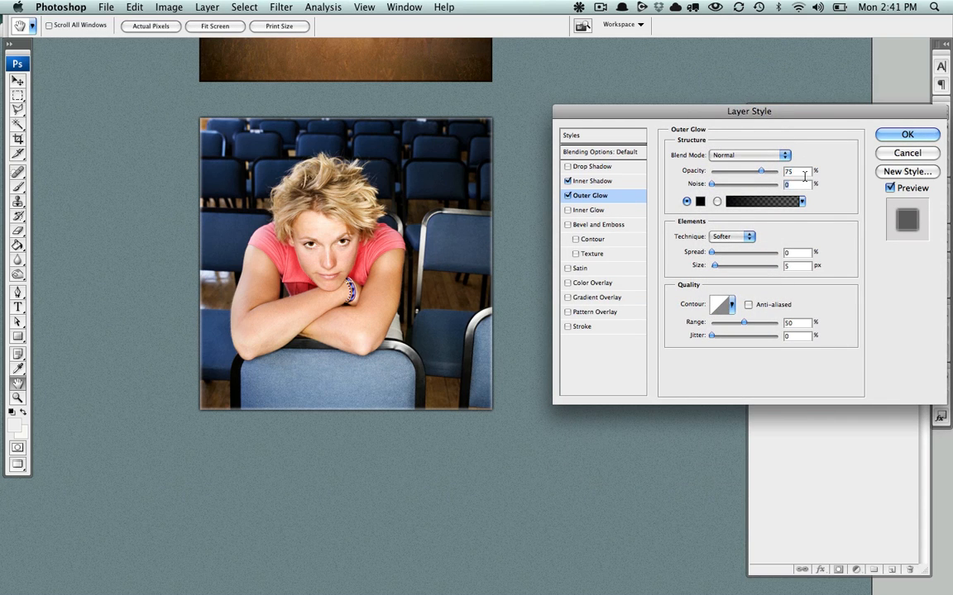
{"action": "key", "text": "shift+Tab"}
{"action": "key", "text": "shift+Up"}
{"action": "key", "text": "shift+Up"}
{"action": "key", "text": "shift+Up"}
{"action": "key", "text": "shift+Up"}
{"action": "key", "text": "shift+Up"}
{"action": "key", "text": "shift+Up"}
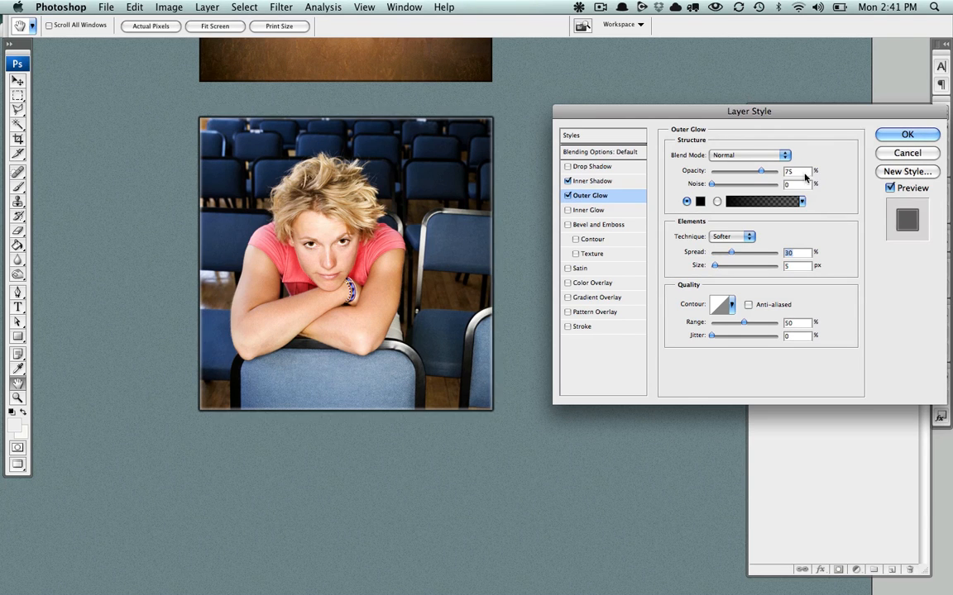
{"action": "key", "text": "shift+Up"}
{"action": "key", "text": "shift+Up"}
{"action": "key", "text": "shift+Up"}
{"action": "key", "text": "shift+Up"}
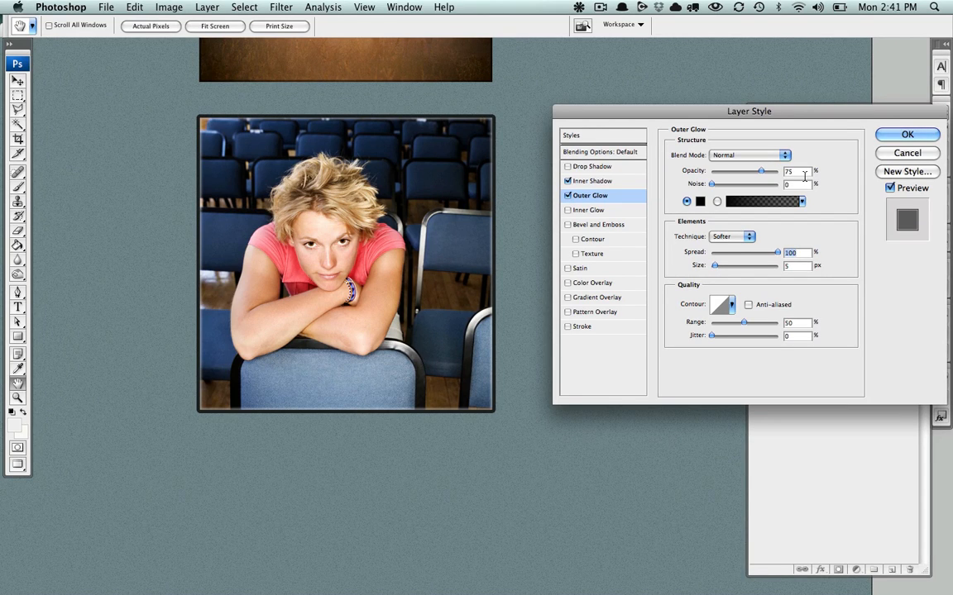
Reduce the outer glow's size to 2 px.
{"action": "key", "text": "Tab"}
{"action": "key", "text": "Down"}
{"action": "key", "text": "Down"}
{"action": "key", "text": "Down"}
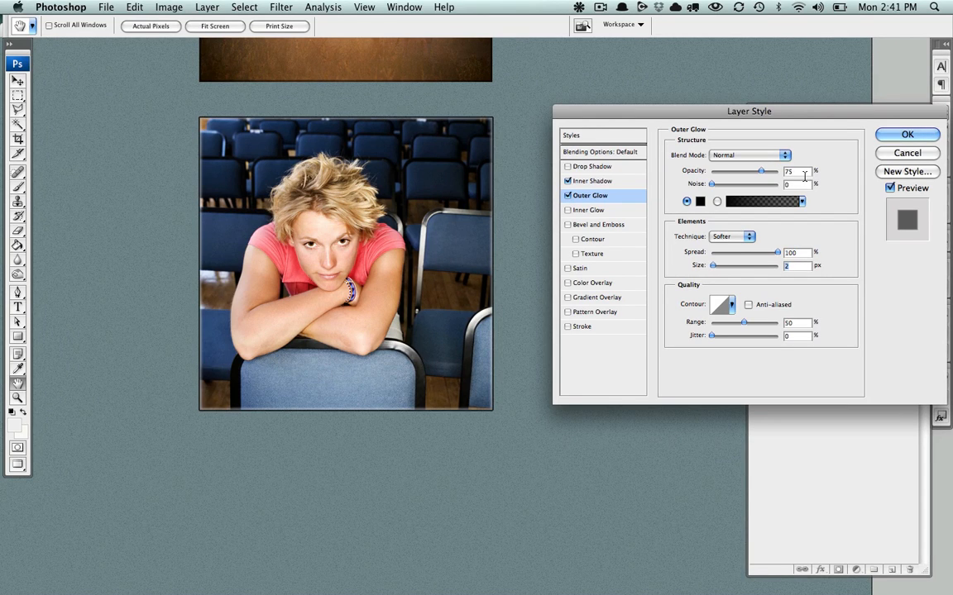
Lower the outer glow's spread to 29%.
{"action": "key", "text": "shift+Tab"}
{"action": "key", "text": "shift+Down"}
{"action": "key", "text": "shift+Down"}
{"action": "key", "text": "shift+Down"}
{"action": "key", "text": "shift+Down"}
{"action": "key", "text": "shift+Down"}
{"action": "key", "text": "shift+Down"}
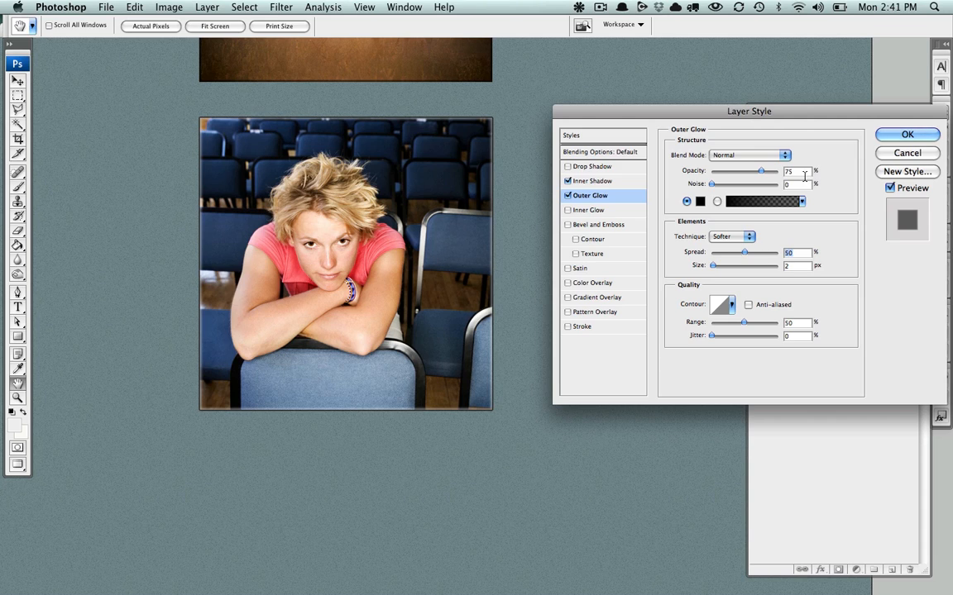
{"action": "key", "text": "shift+Down"}
{"action": "key", "text": "shift+Down"}
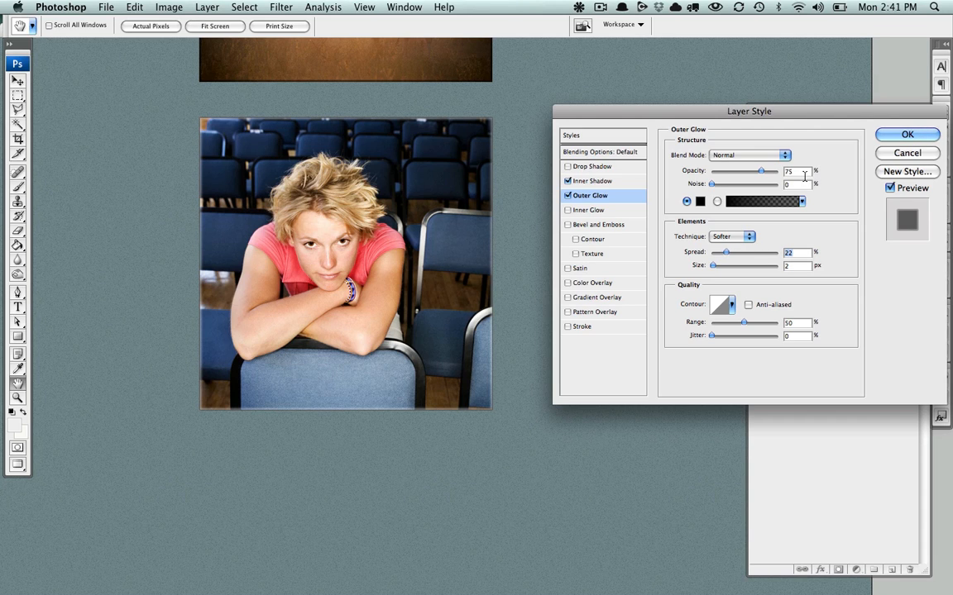
{"action": "key", "text": "Up"}
{"action": "key", "text": "Up"}
{"action": "key", "text": "Up"}
{"action": "key", "text": "Up"}
{"action": "key", "text": "Up"}
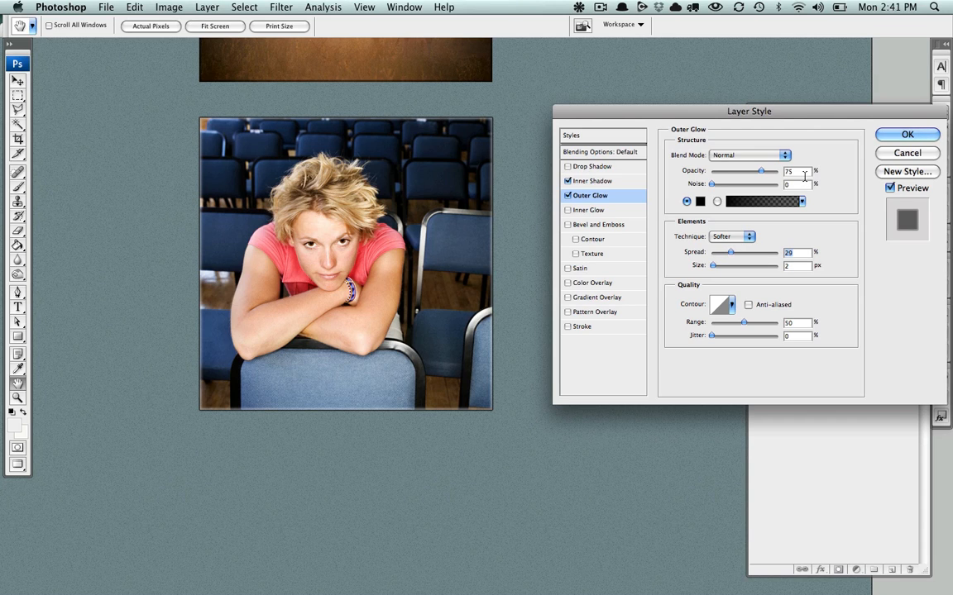